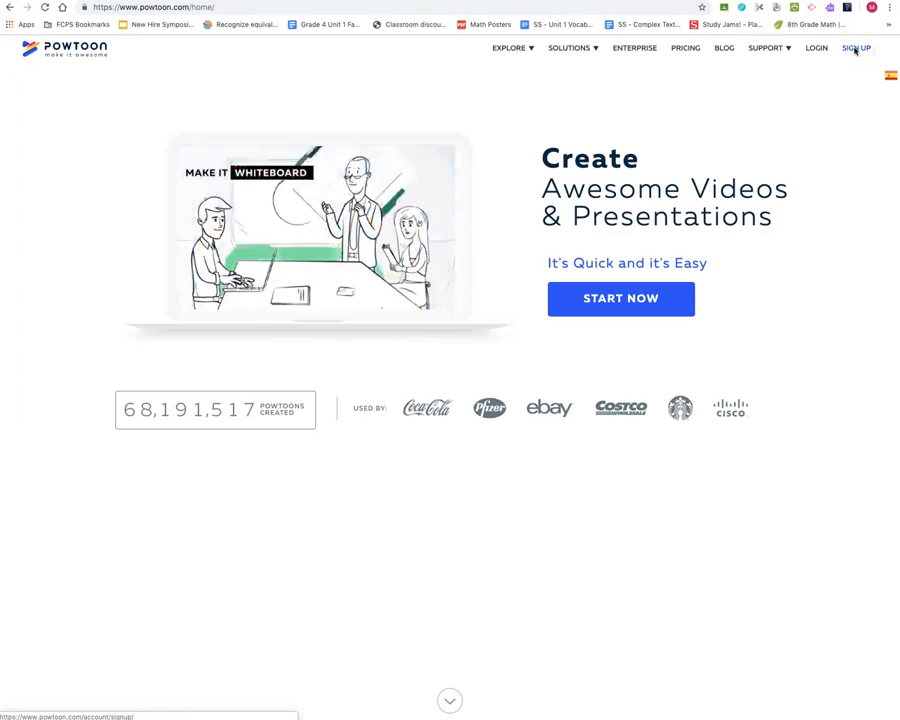
- Log in to the Powtoon account from the sign-up page
click(855, 48)
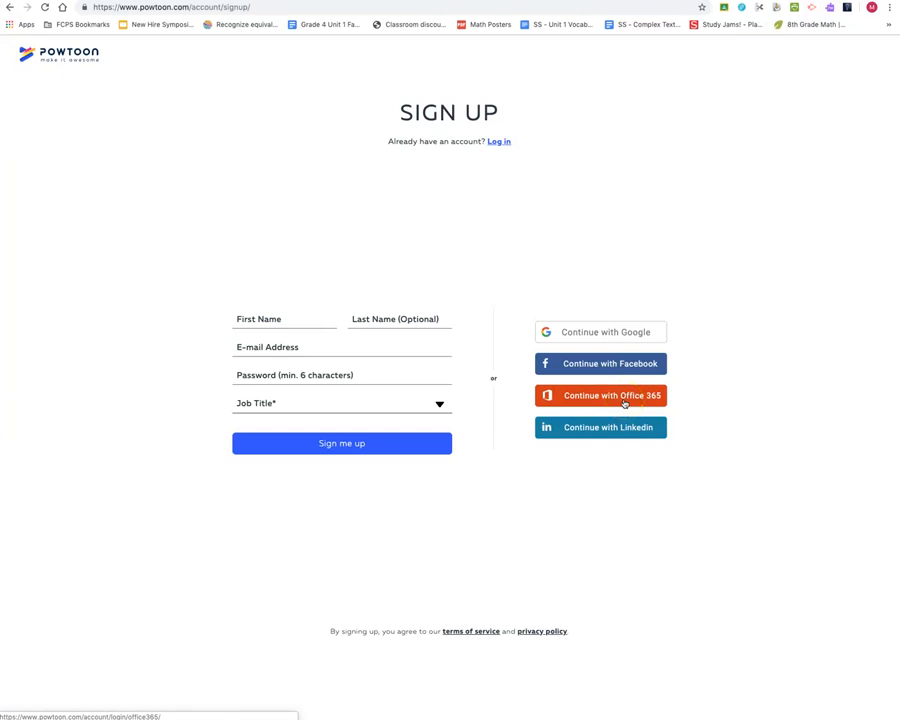
click(499, 143)
click(584, 209)
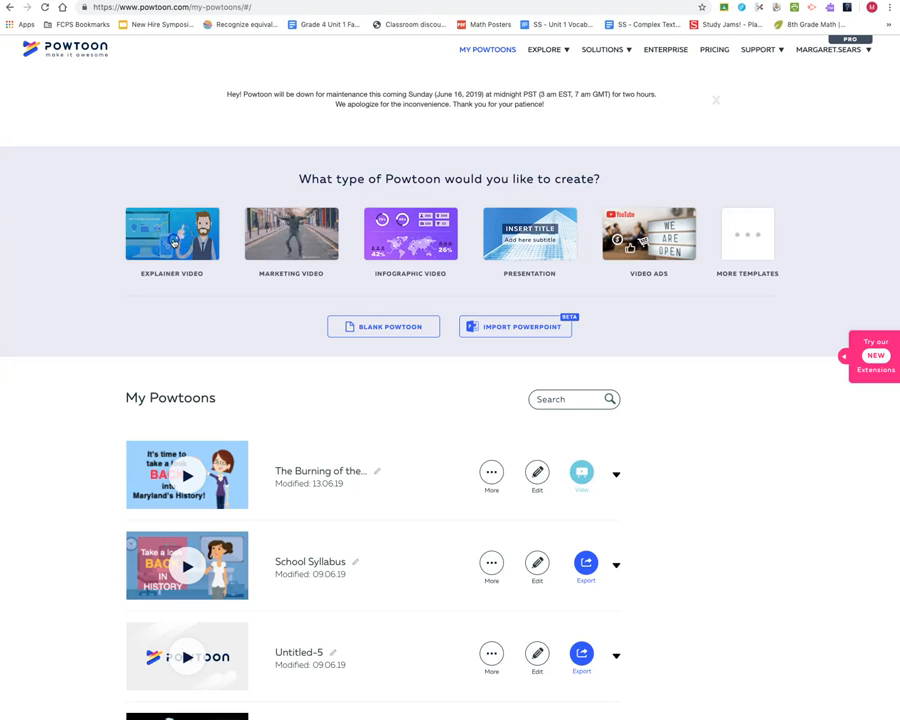
- Open the Explainer Video template category and browse its full template gallery
click(174, 243)
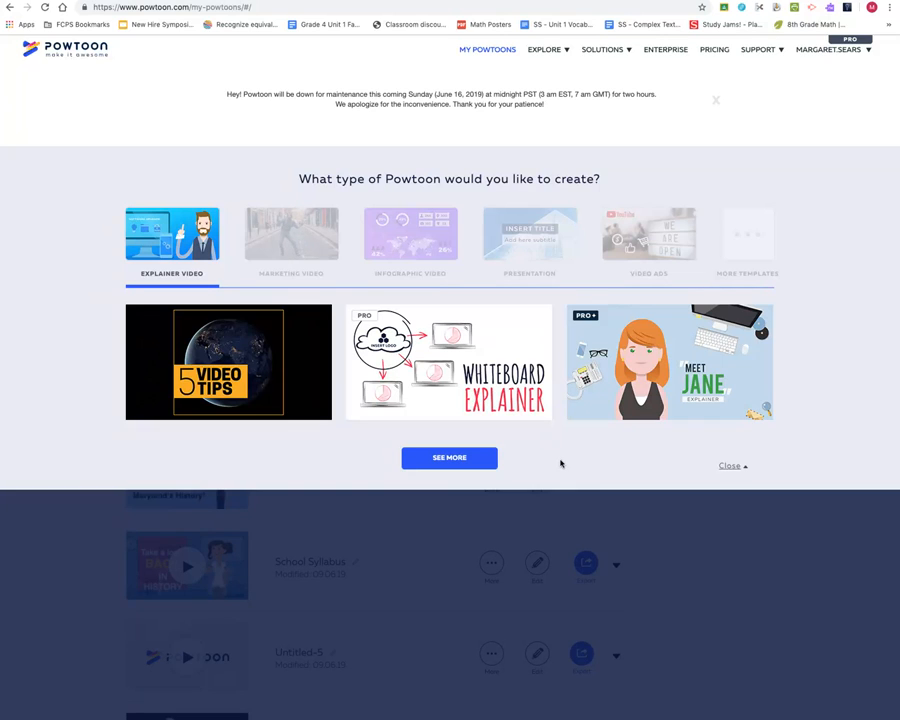
click(455, 460)
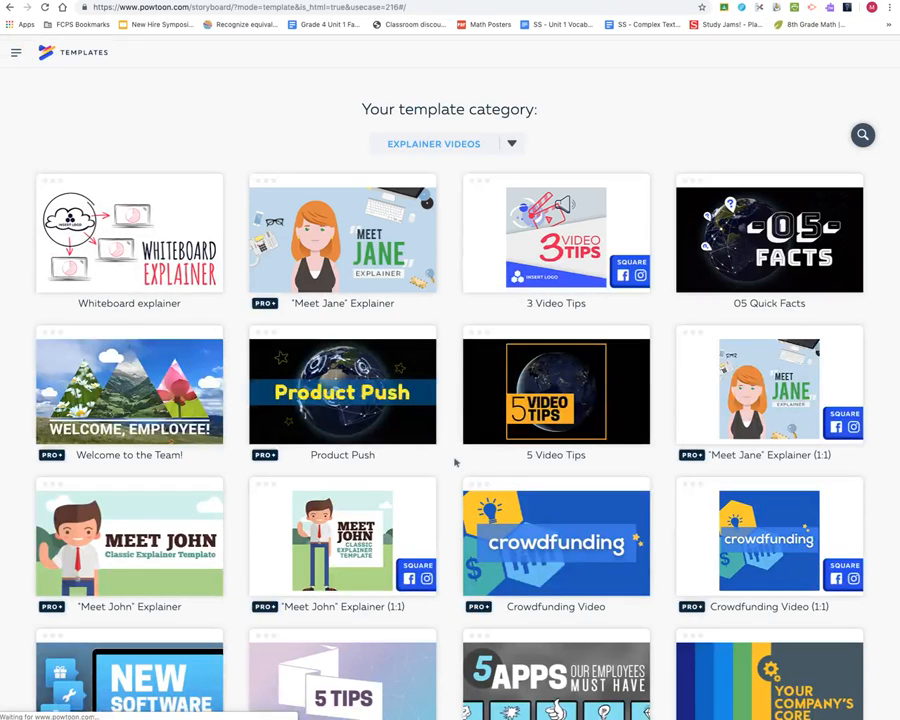
scroll(455, 462, down, 5)
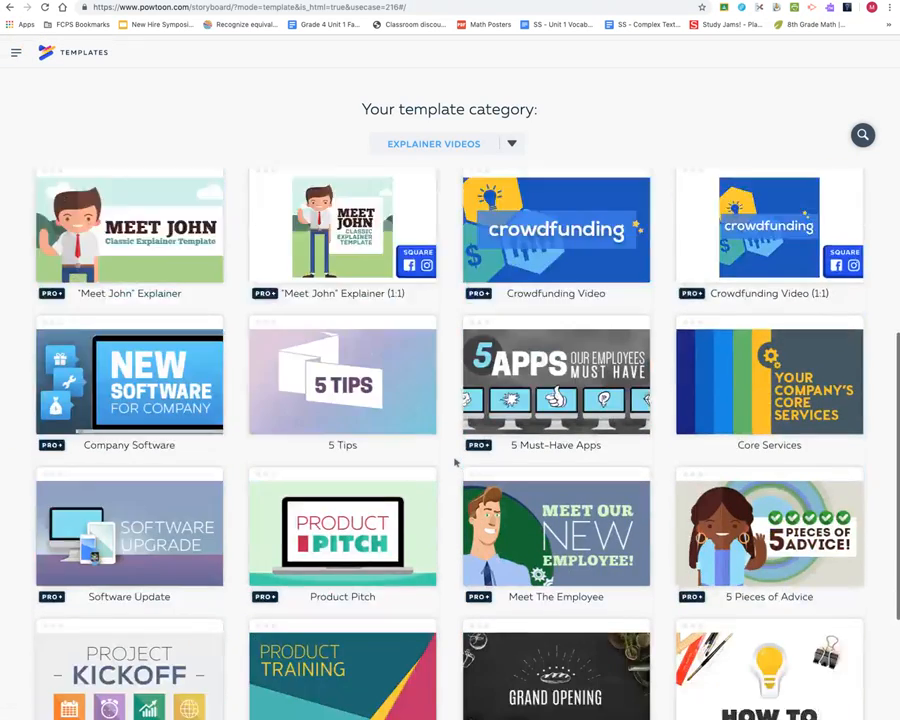
scroll(455, 462, down, 4)
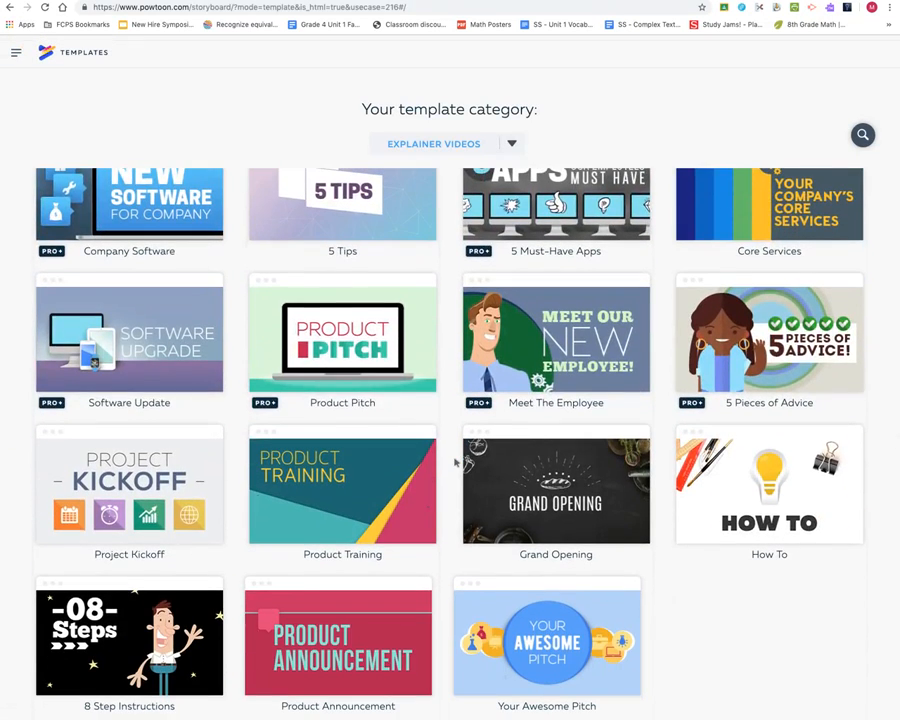
scroll(455, 462, up, 6)
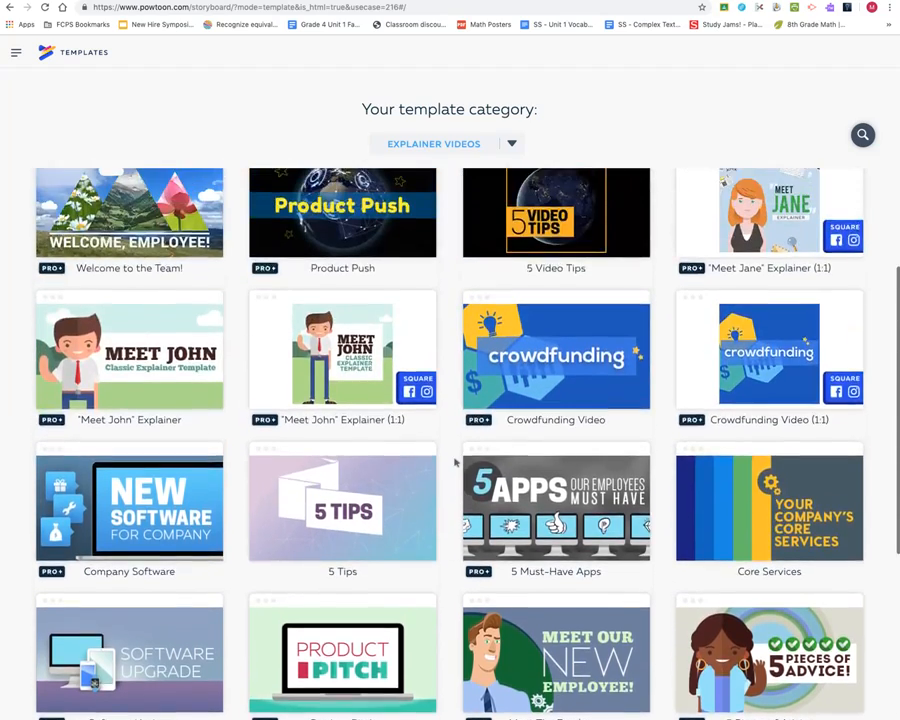
scroll(455, 462, up, 3)
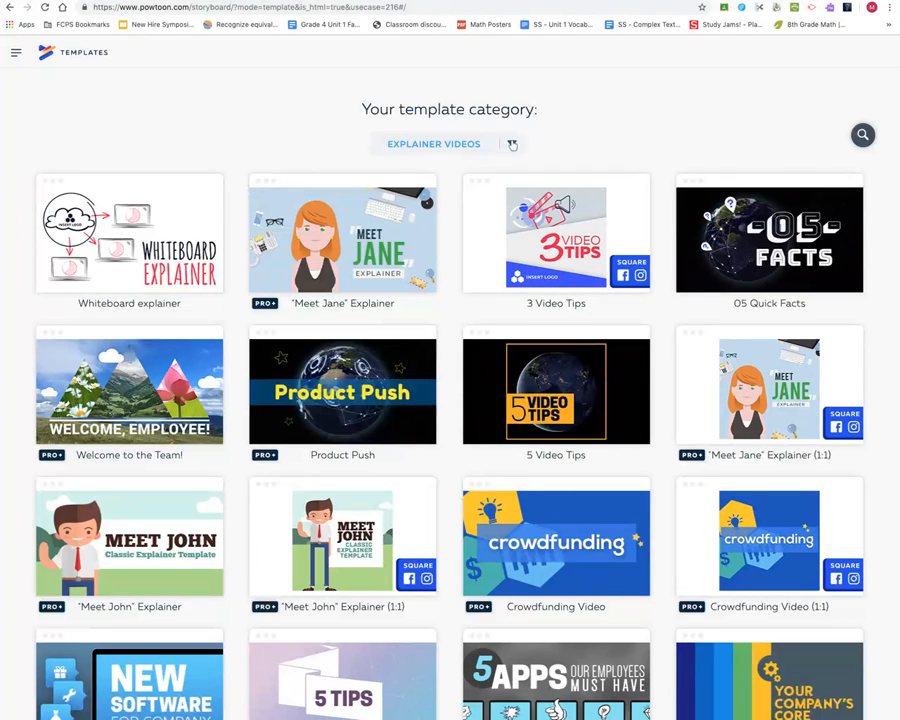
- Change the template category to Education, choosing the Teacher subcategory
click(512, 145)
click(462, 147)
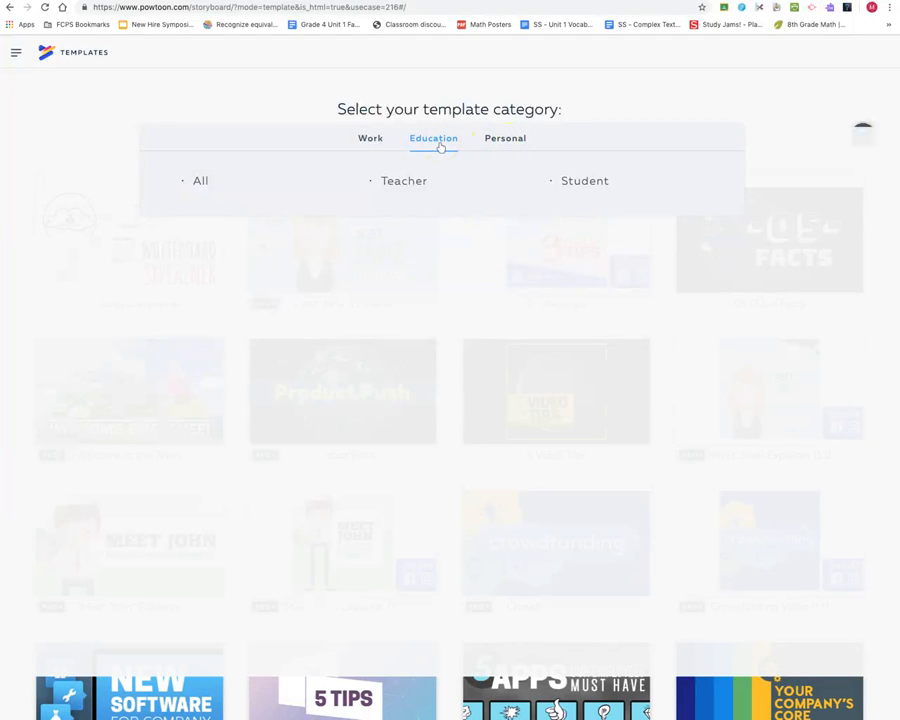
click(438, 152)
click(407, 186)
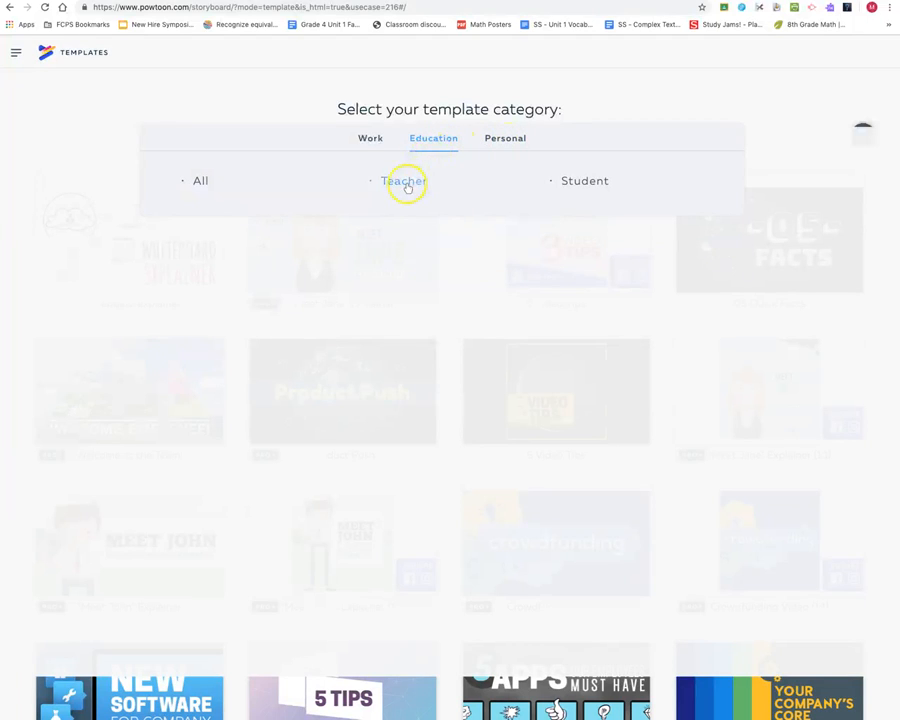
click(574, 184)
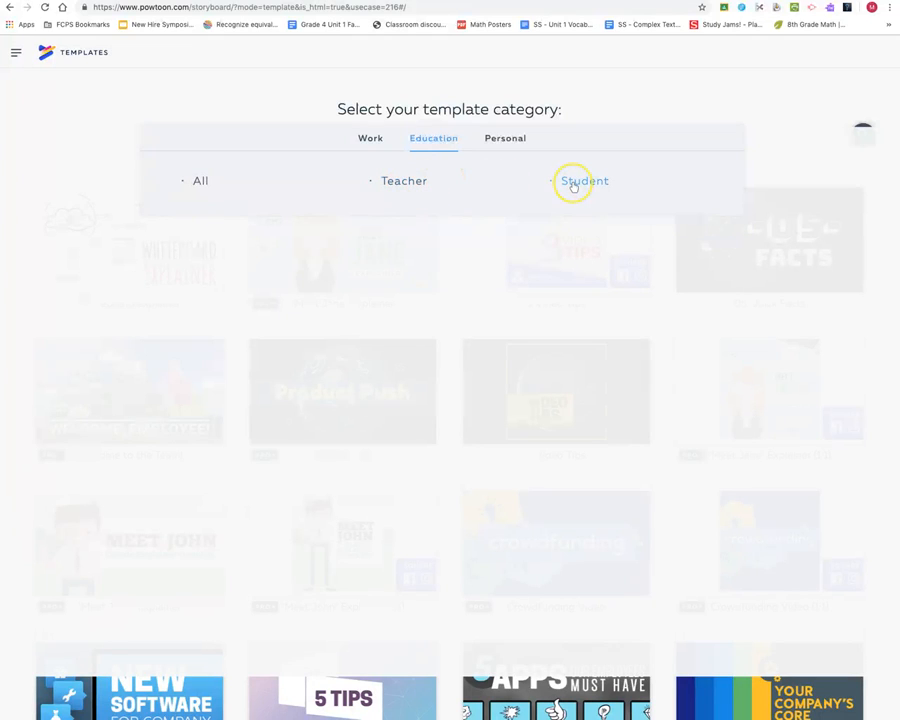
click(200, 182)
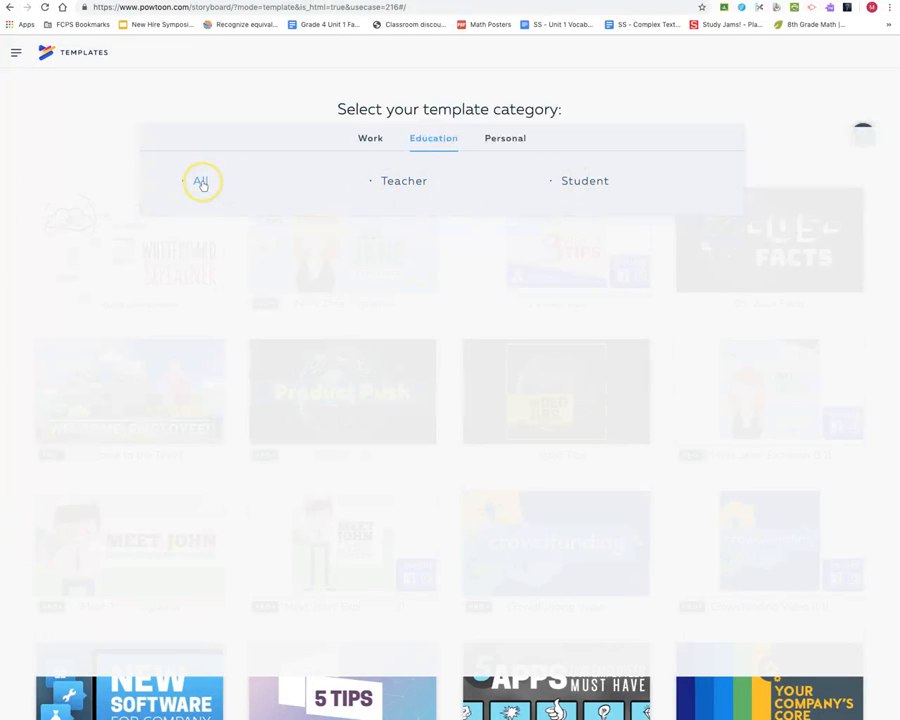
click(390, 187)
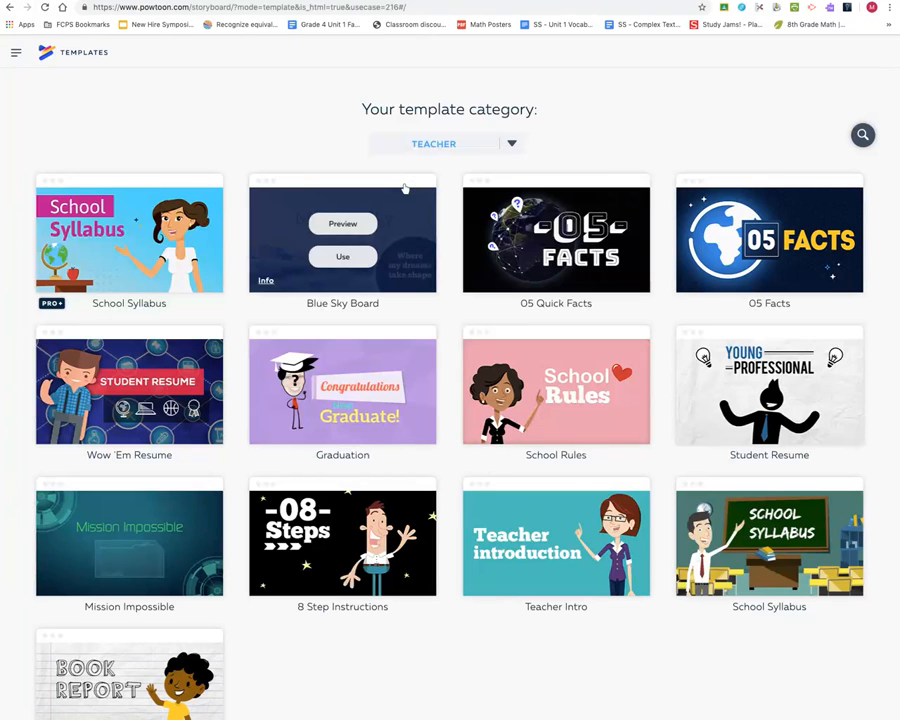
- Look through the Teacher templates and start a new Powtoon from the School Rules template
scroll(404, 188, down, 2)
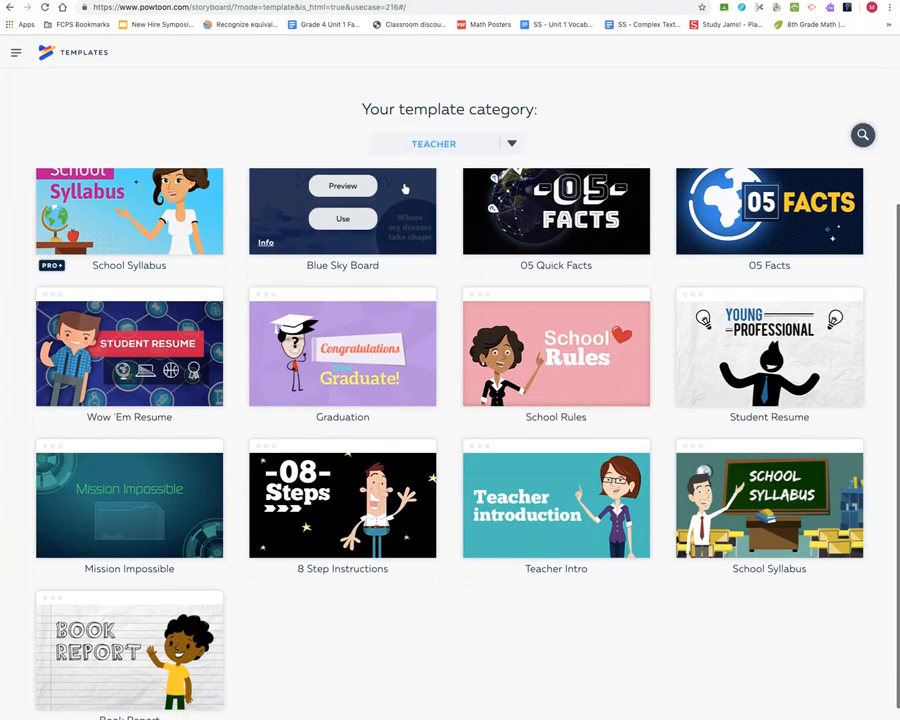
scroll(404, 188, up, 2)
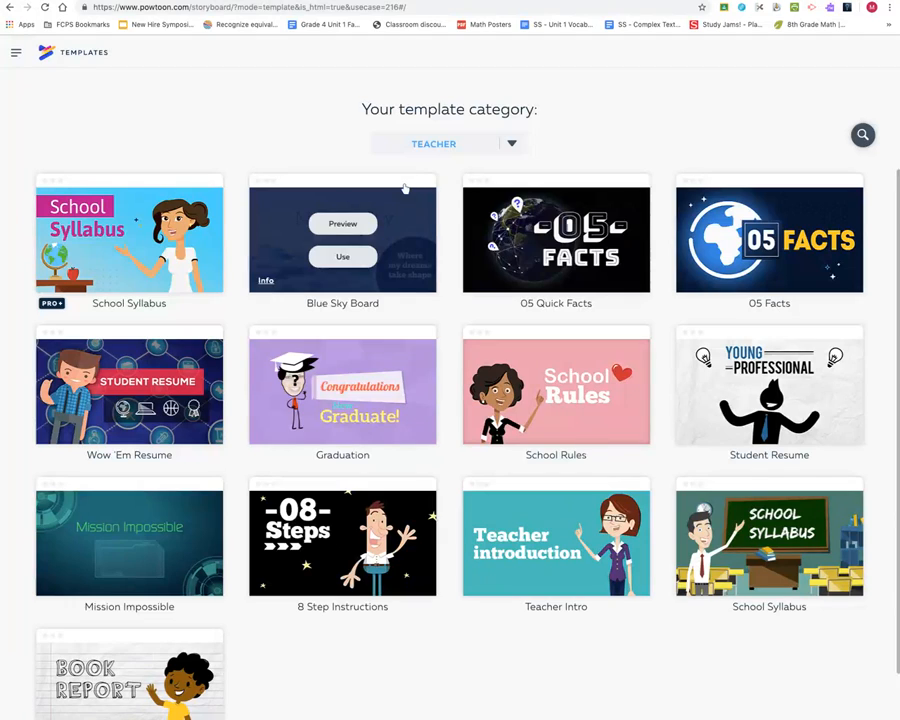
click(434, 147)
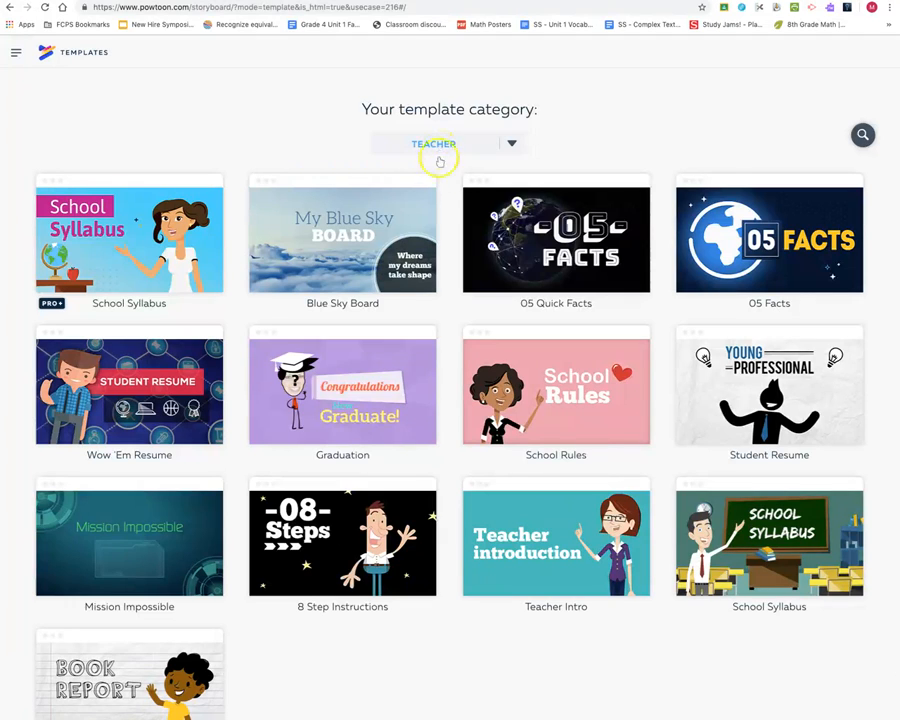
mouse_move(580, 380)
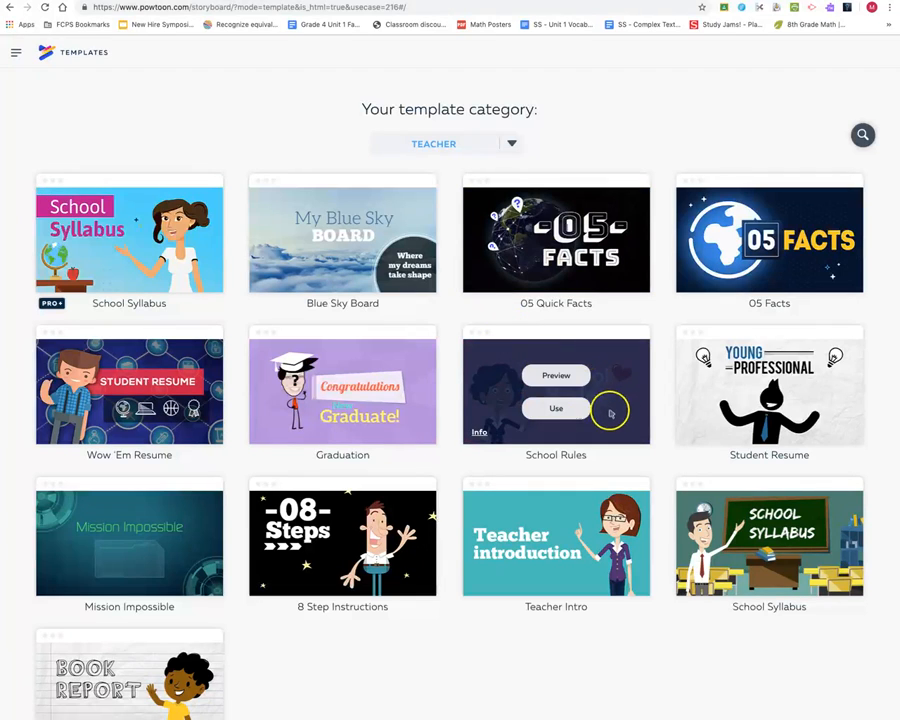
click(556, 409)
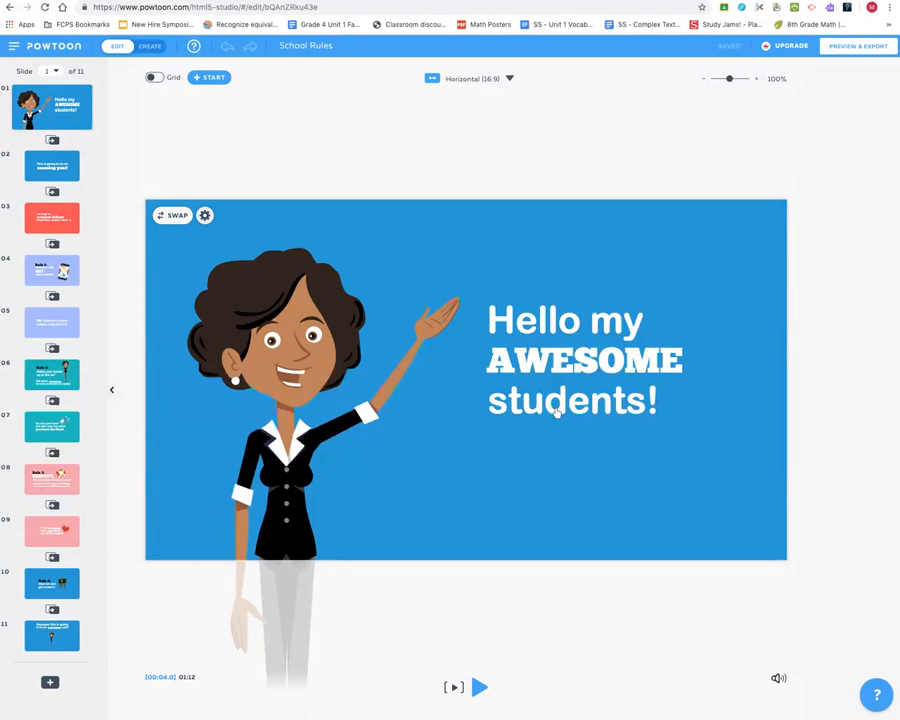
- Switch the editor to Create mode and remove slide 4
click(151, 47)
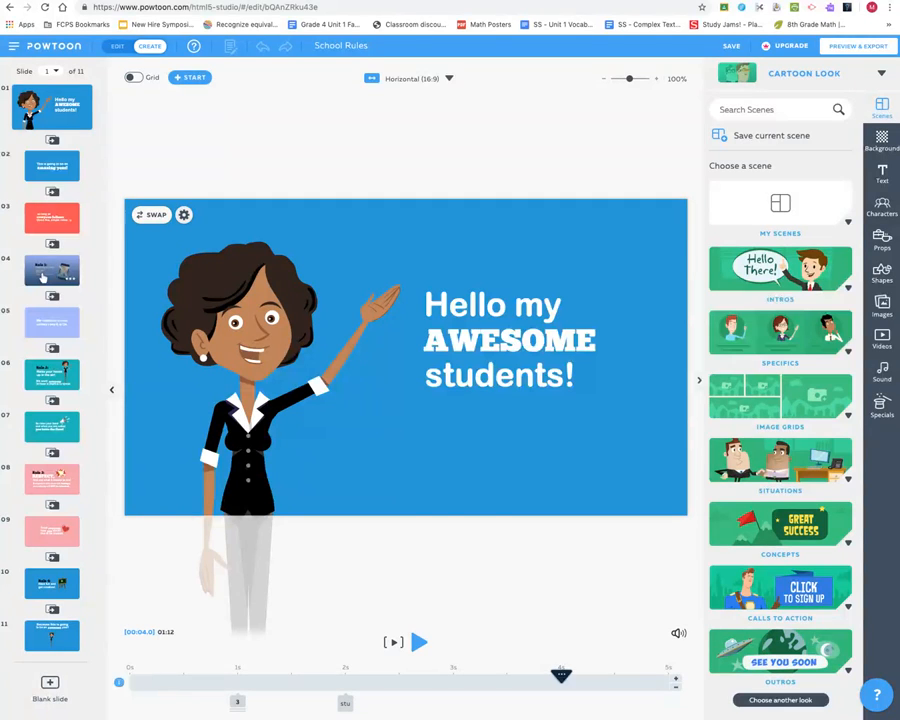
click(42, 277)
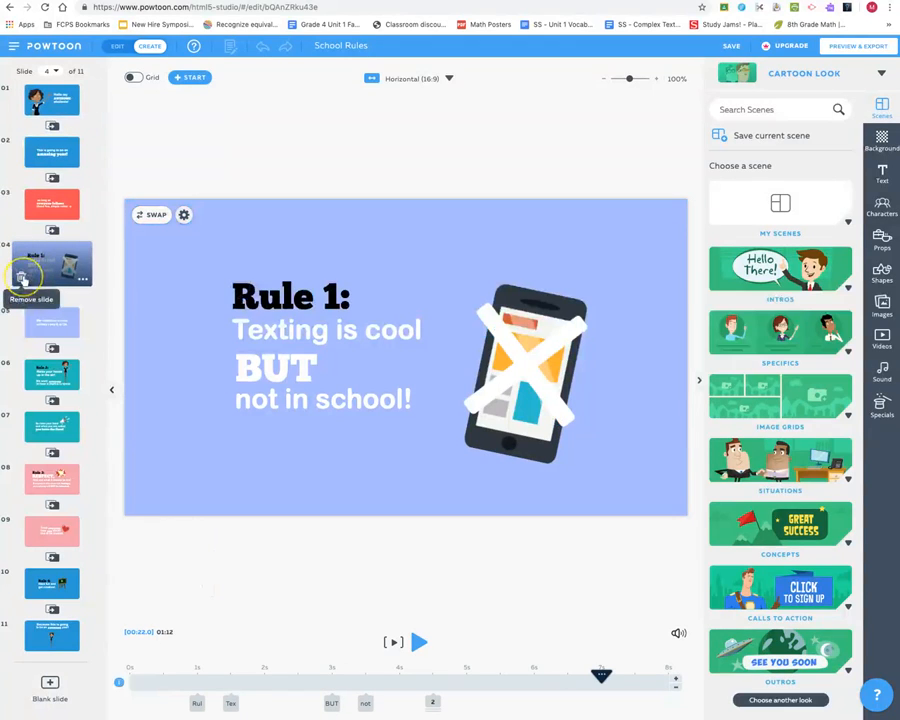
click(21, 278)
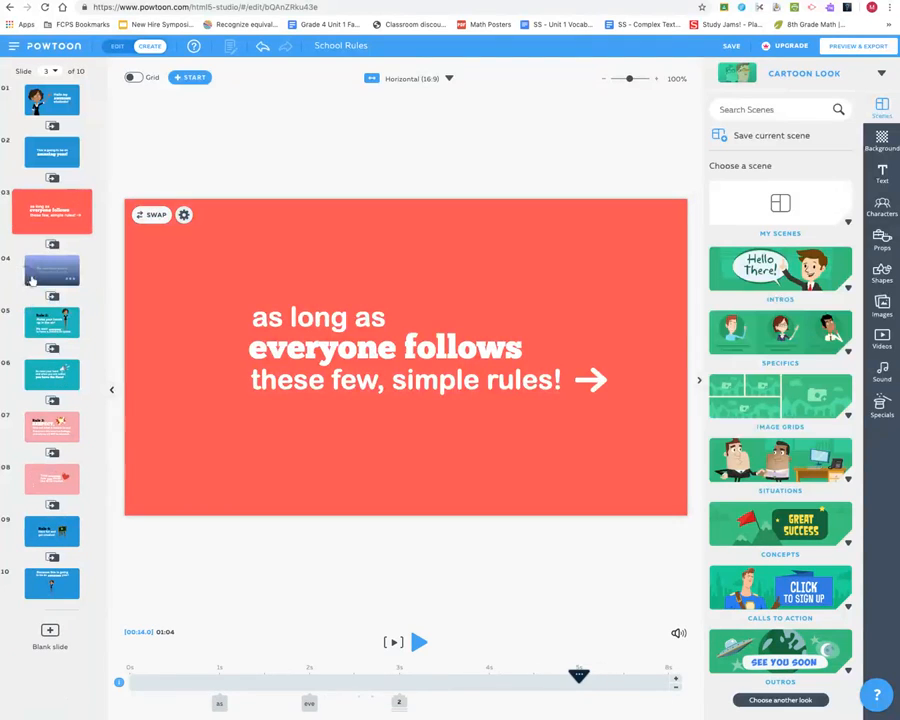
- Remove every remaining slide after slide 3, leaving only the first three slides
click(21, 278)
click(30, 268)
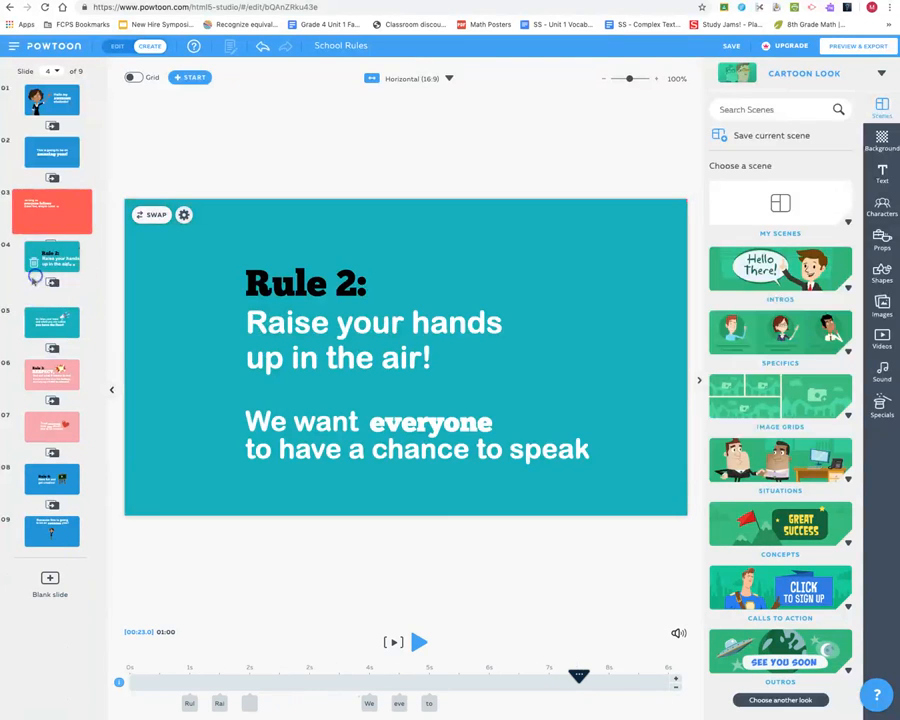
click(21, 278)
click(33, 278)
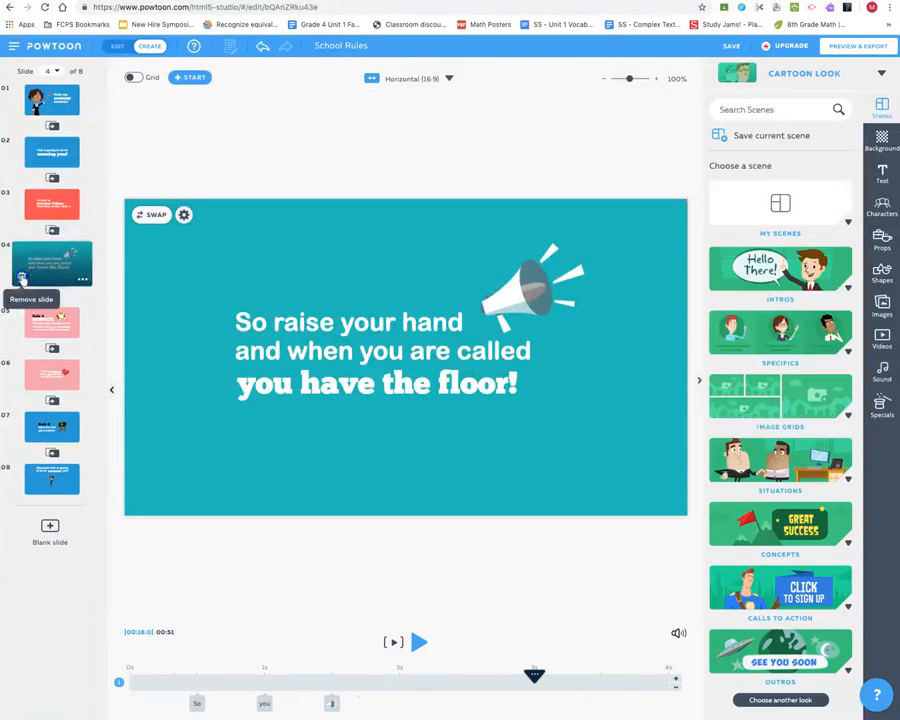
click(21, 278)
click(30, 280)
click(21, 277)
click(30, 268)
click(21, 278)
click(38, 280)
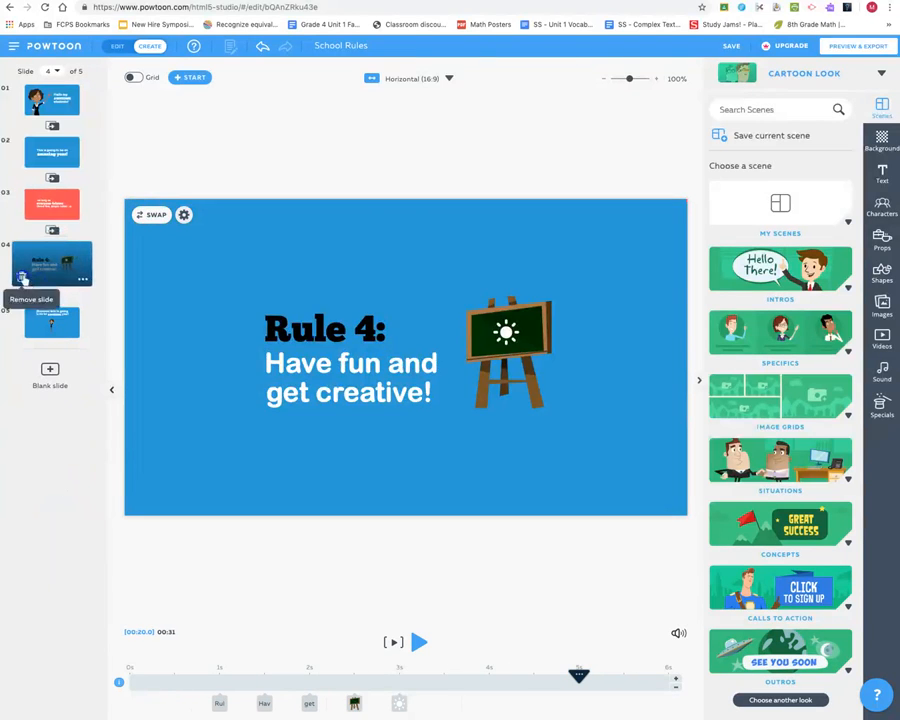
click(21, 278)
click(30, 268)
click(21, 278)
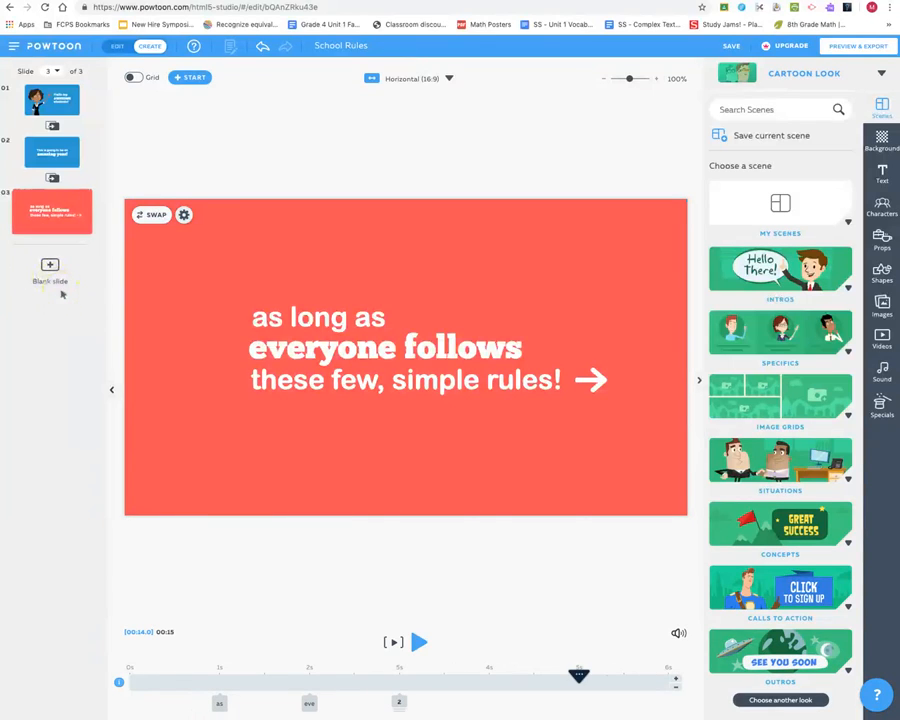
- Undo the last three slide removals
click(261, 50)
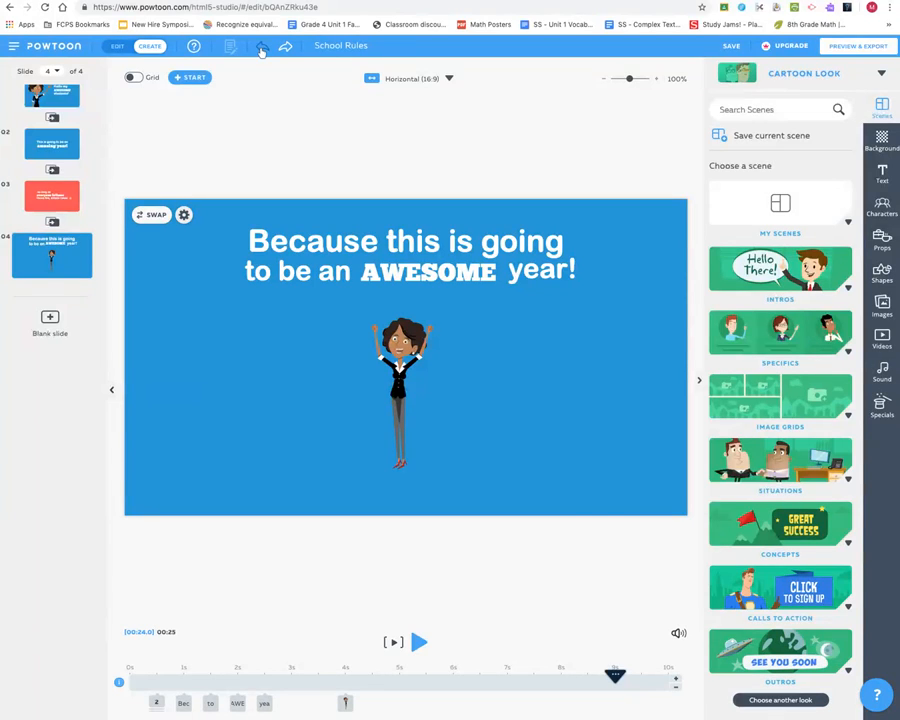
click(260, 50)
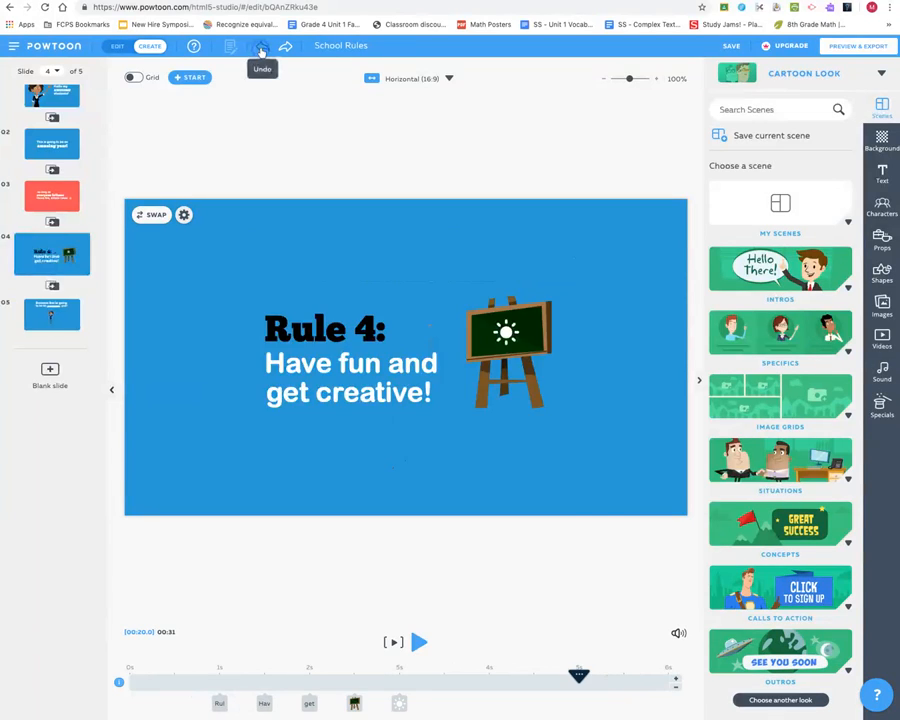
click(260, 50)
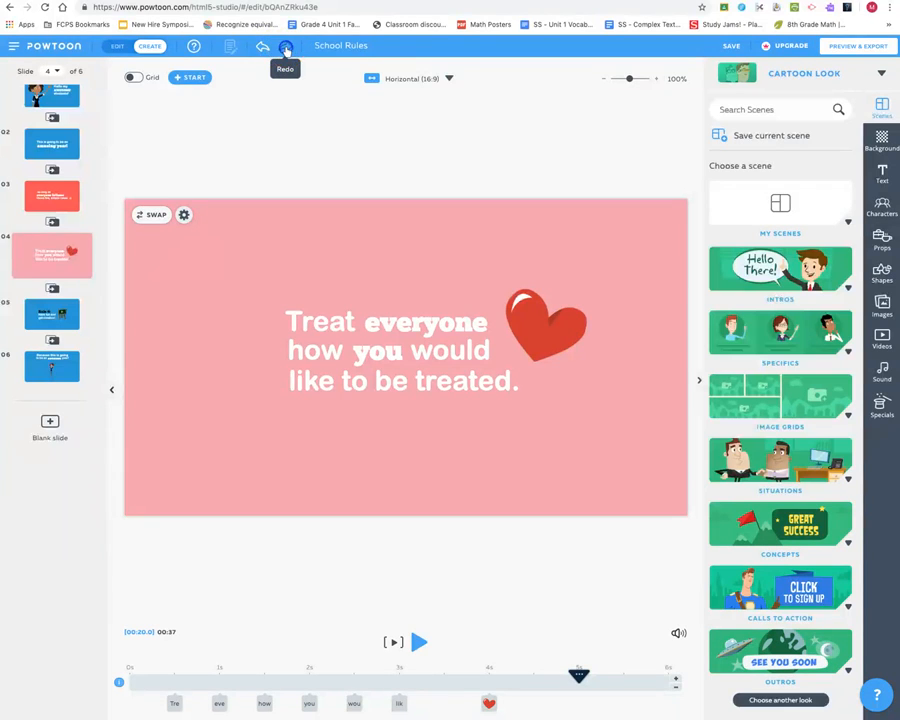
- Redo the three slide removals to return to three slides
click(286, 50)
click(286, 50)
click(286, 50)
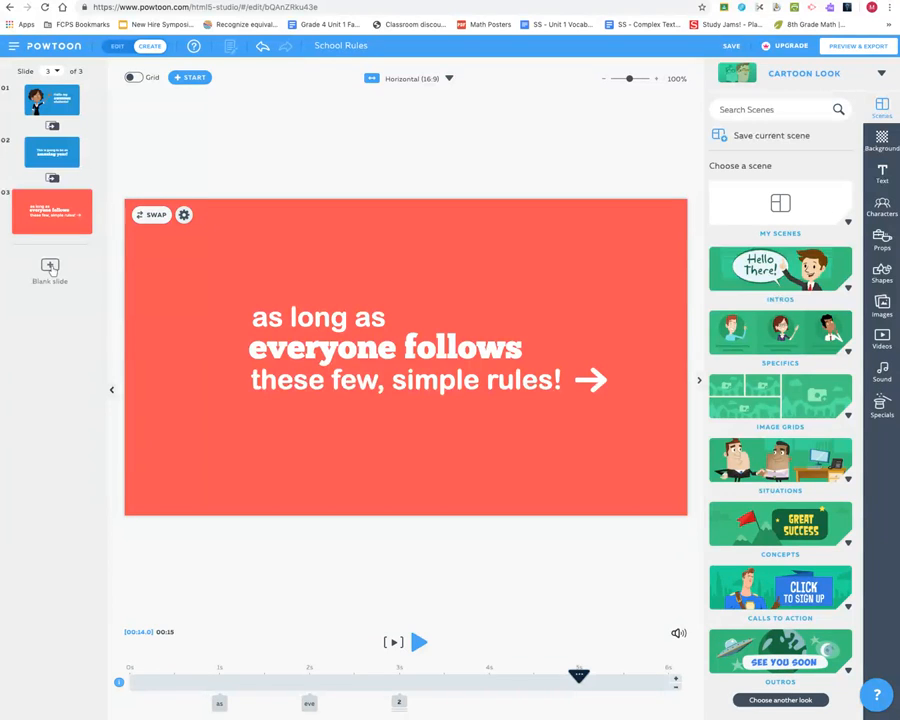
- Add a blank slide after slide 3 and undo it
click(50, 266)
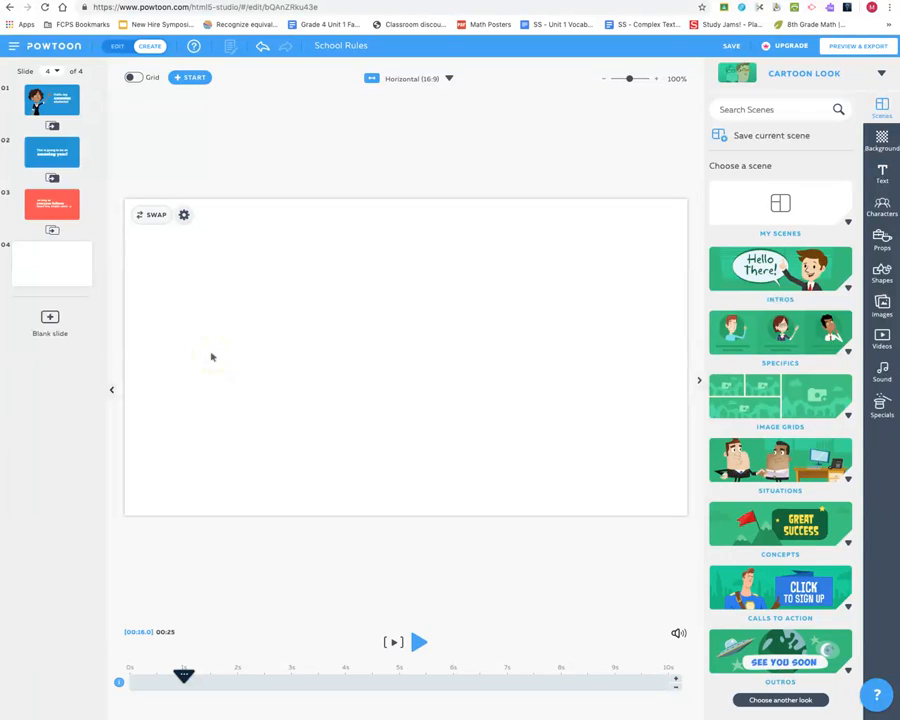
click(261, 46)
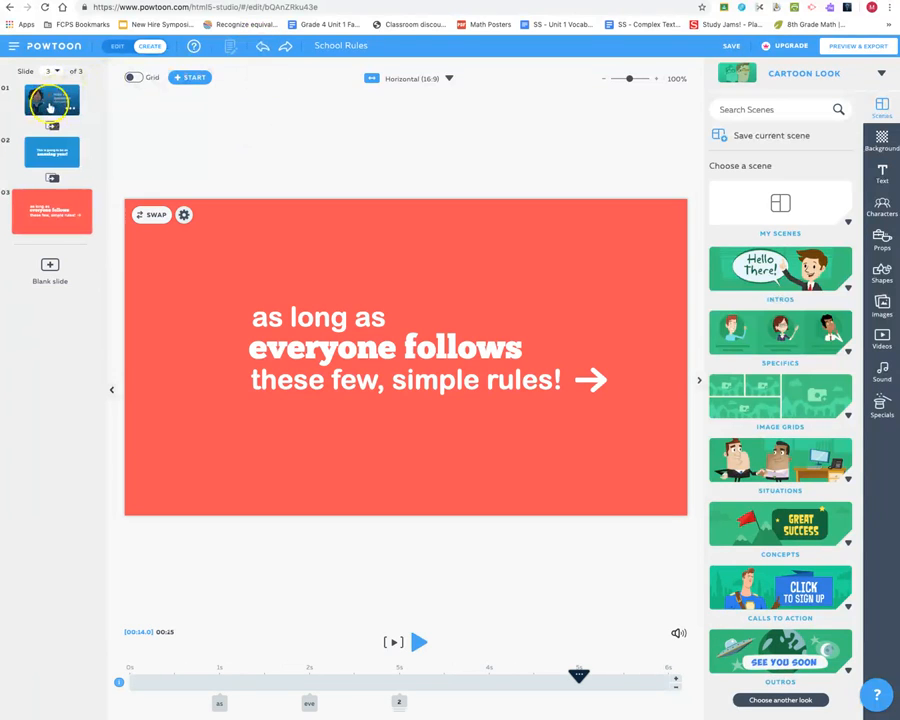
- On slide 1, open the background color picker and try dark gray, red and green swatches as the background
click(49, 108)
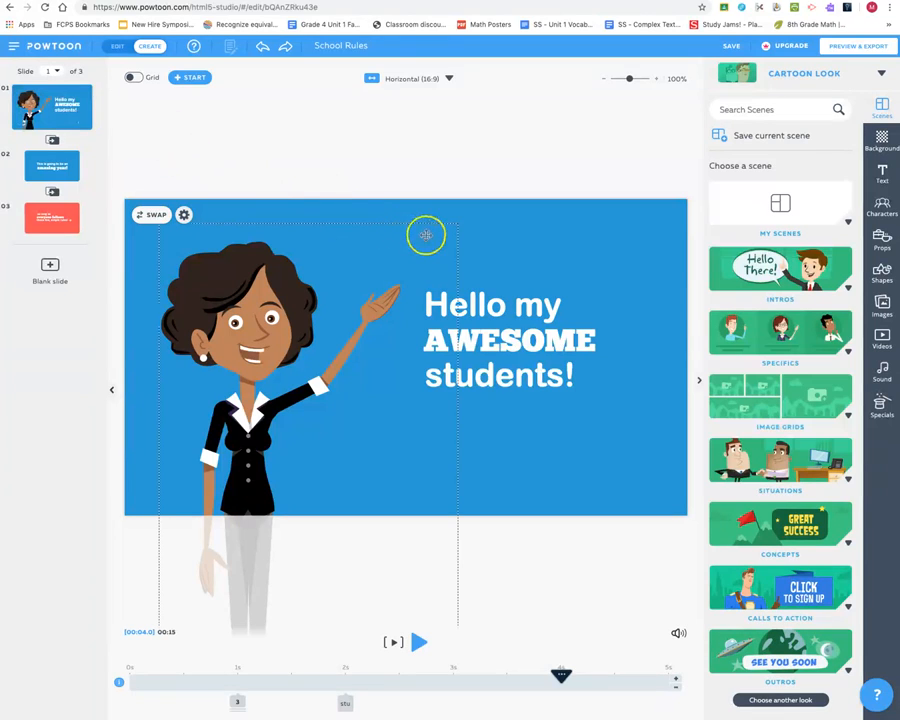
click(526, 233)
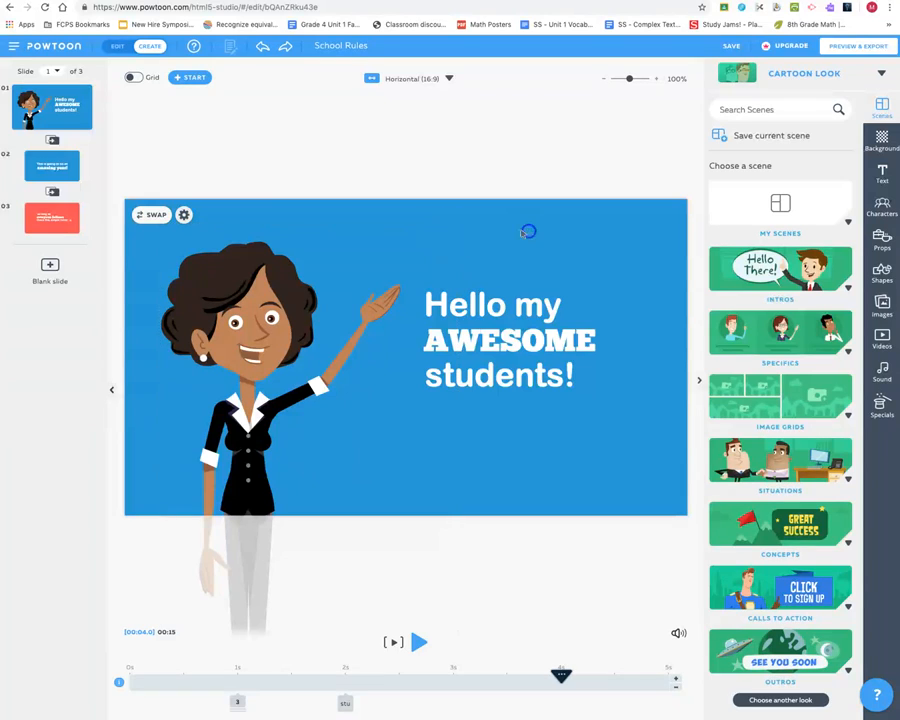
click(578, 231)
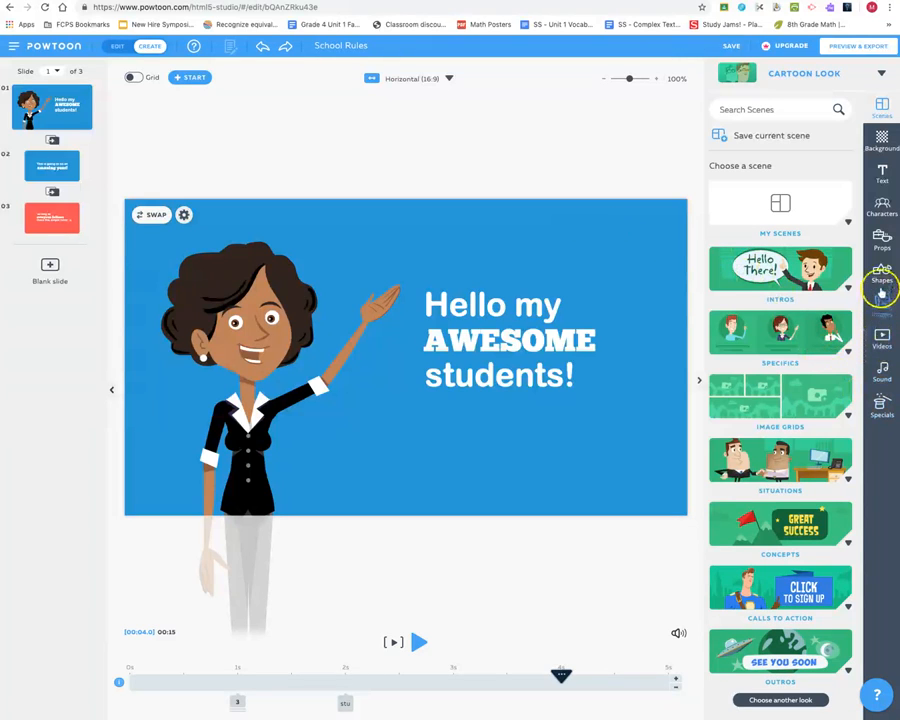
click(883, 141)
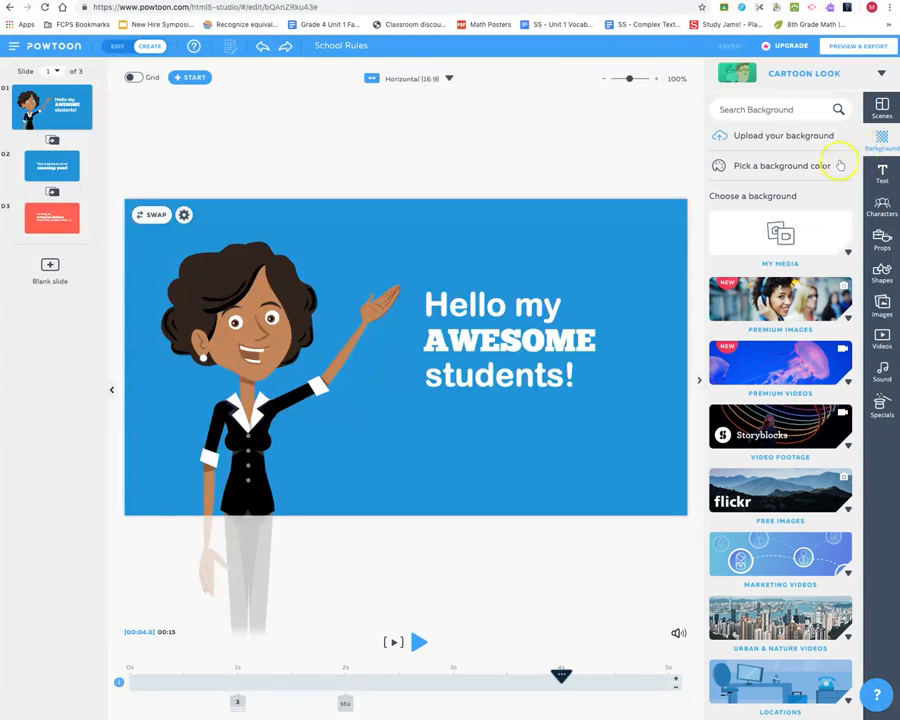
click(778, 168)
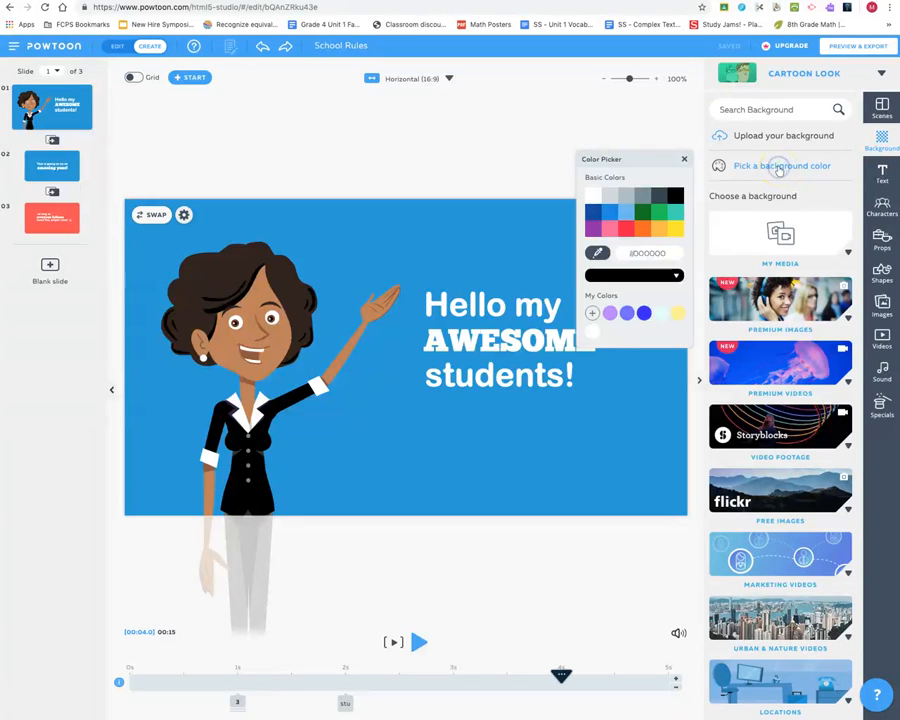
click(659, 197)
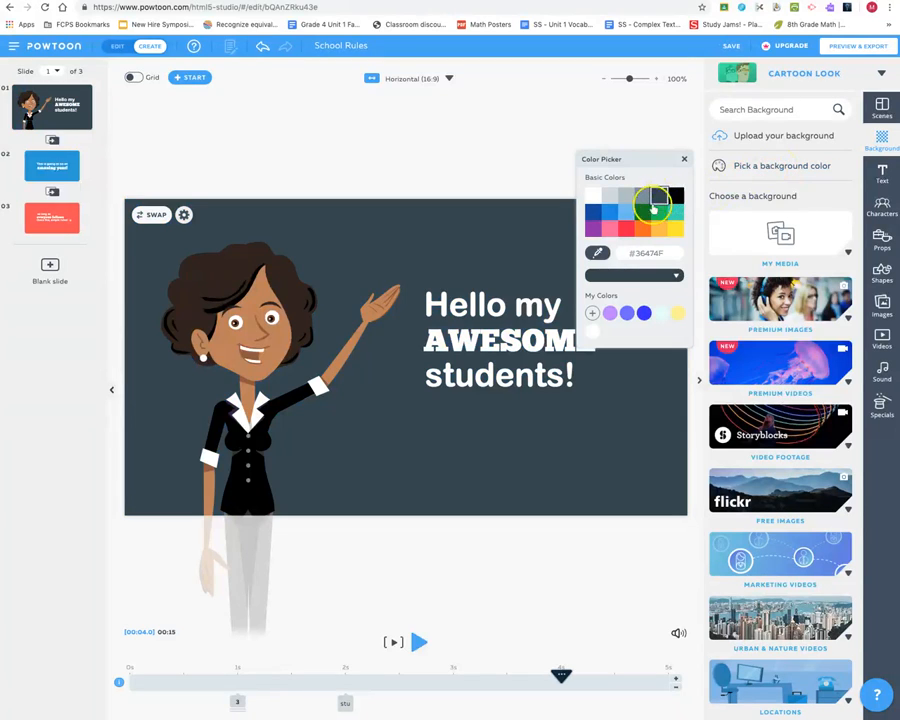
click(626, 230)
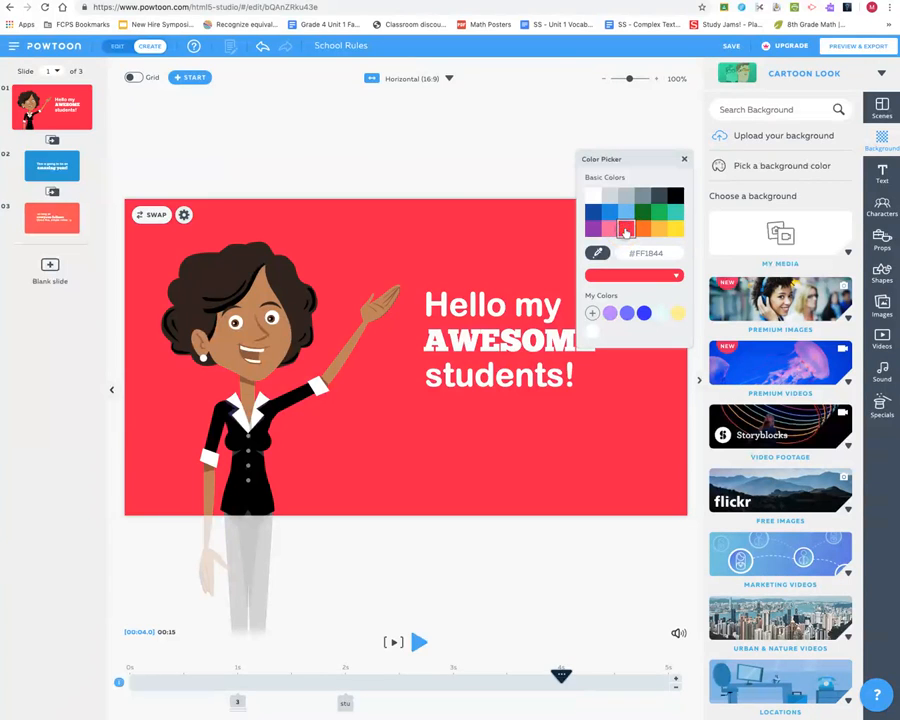
click(642, 213)
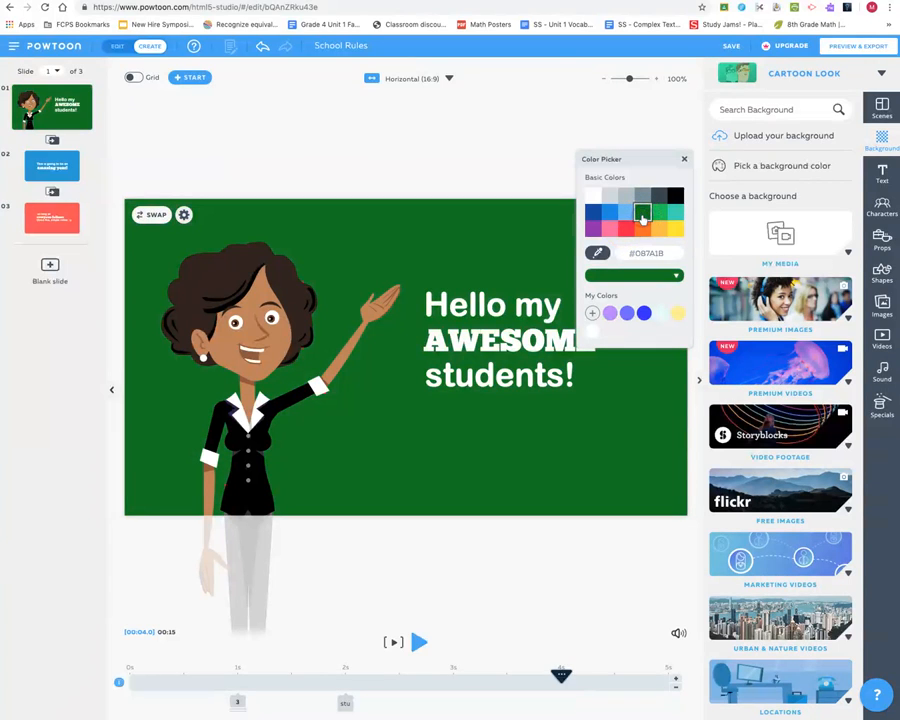
- Set slide 1's background to the custom light blue #45BBFF from the color spectrum, save it to My Colors, and close the picker
click(676, 276)
click(676, 277)
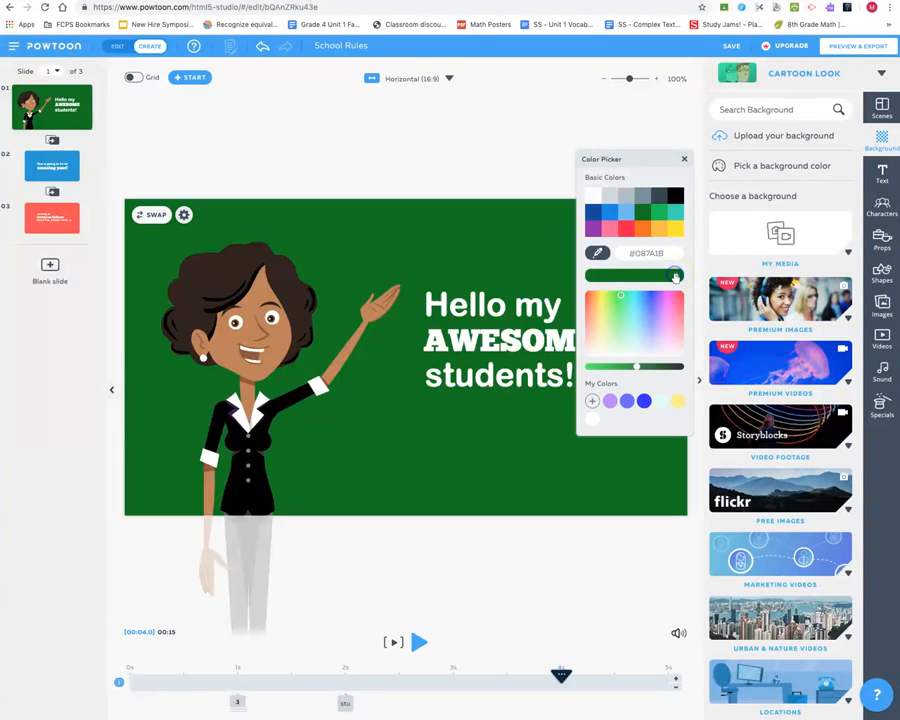
click(620, 298)
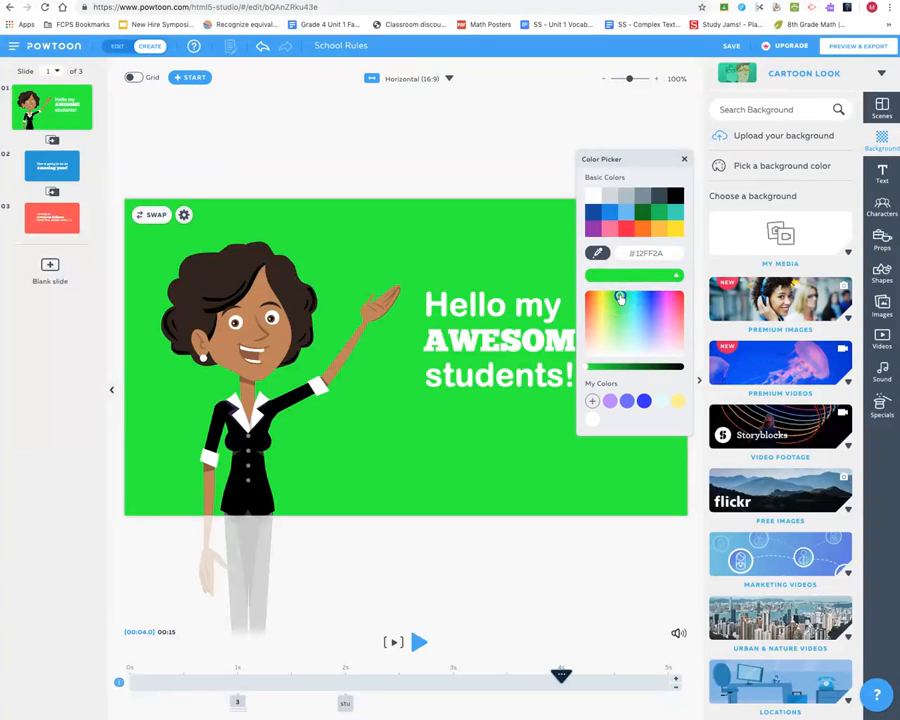
click(633, 298)
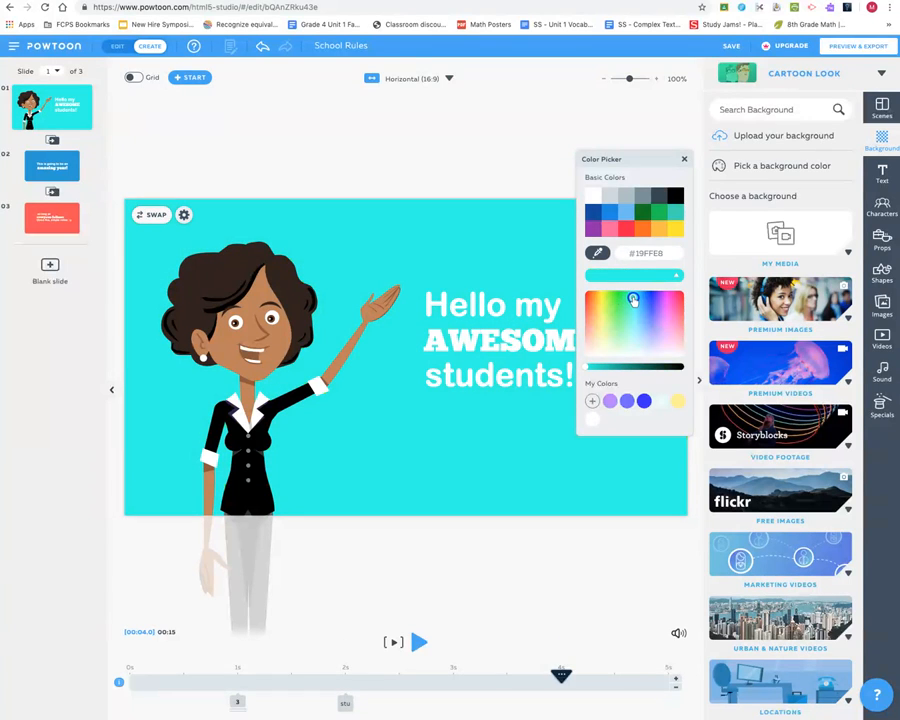
click(641, 329)
click(651, 317)
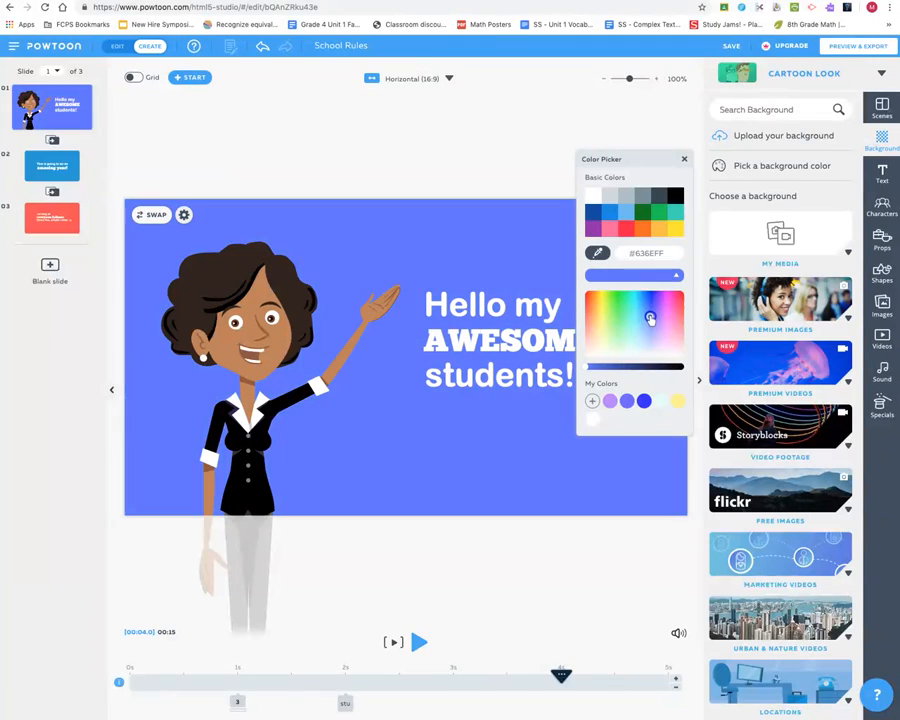
click(640, 318)
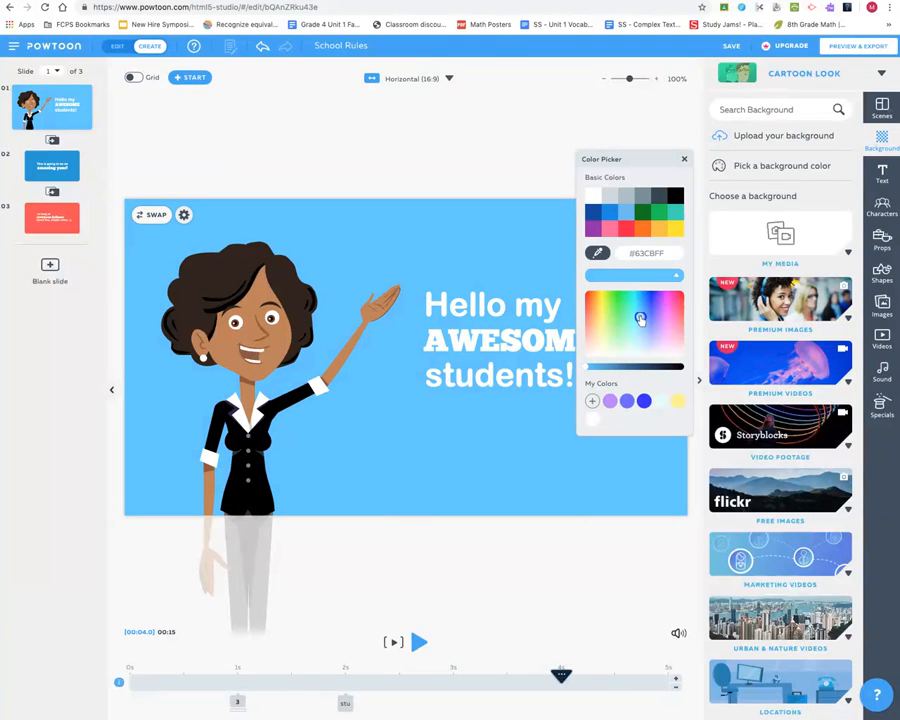
click(636, 319)
click(641, 311)
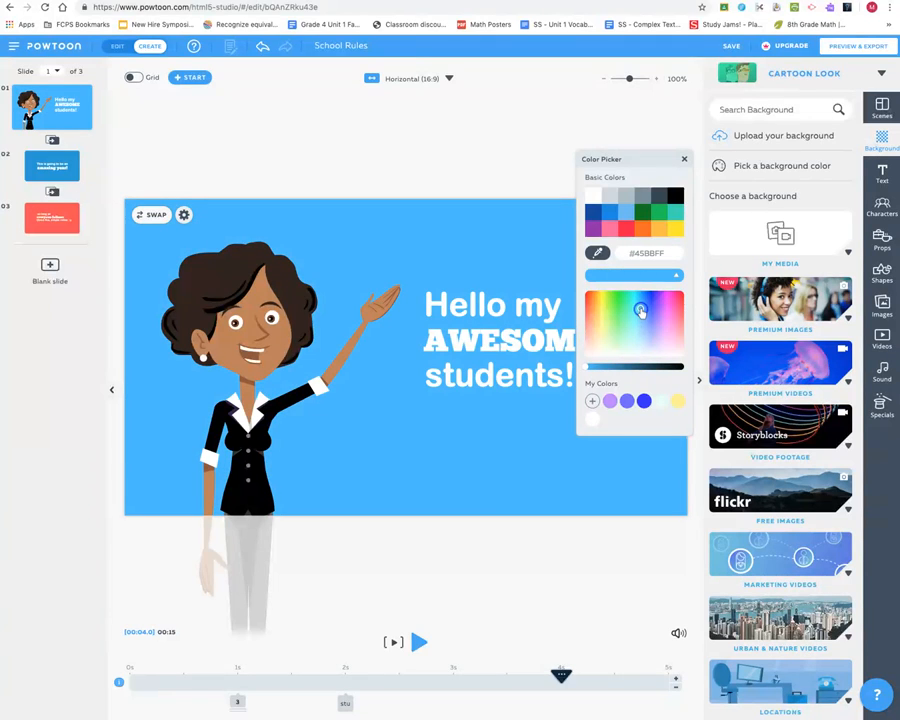
click(591, 401)
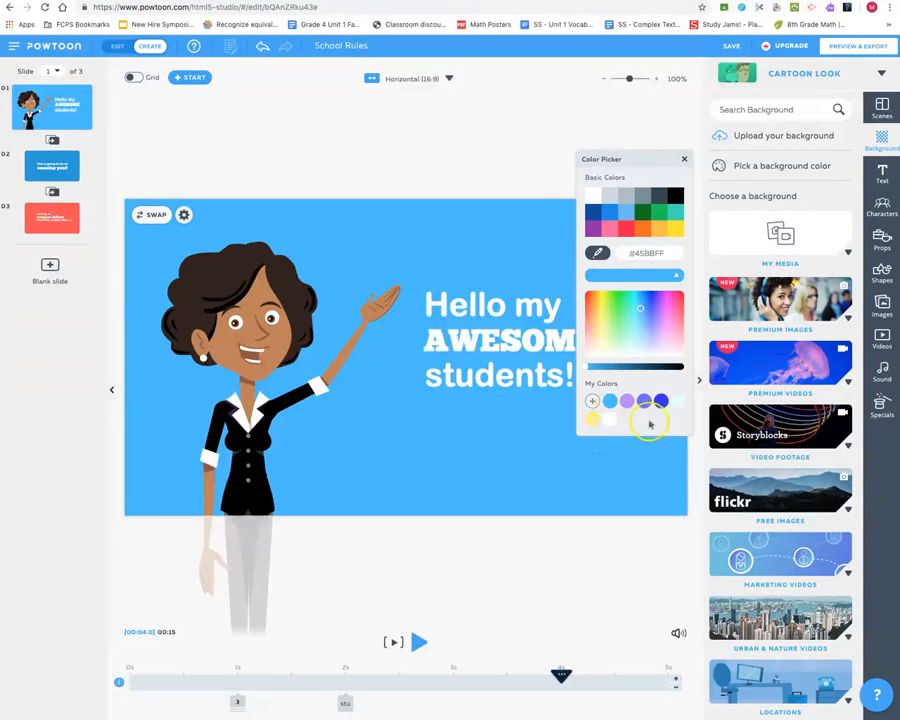
click(781, 216)
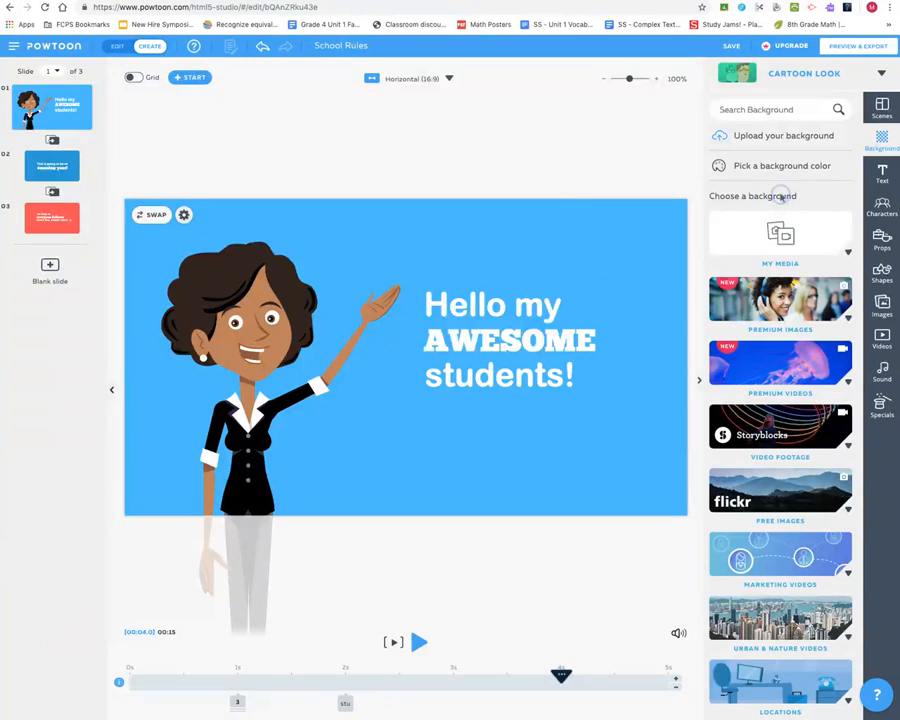
- Apply a light purple abstract background from Abstract Backgrounds to slide 1
scroll(775, 280, down, 3)
scroll(773, 288, down, 2)
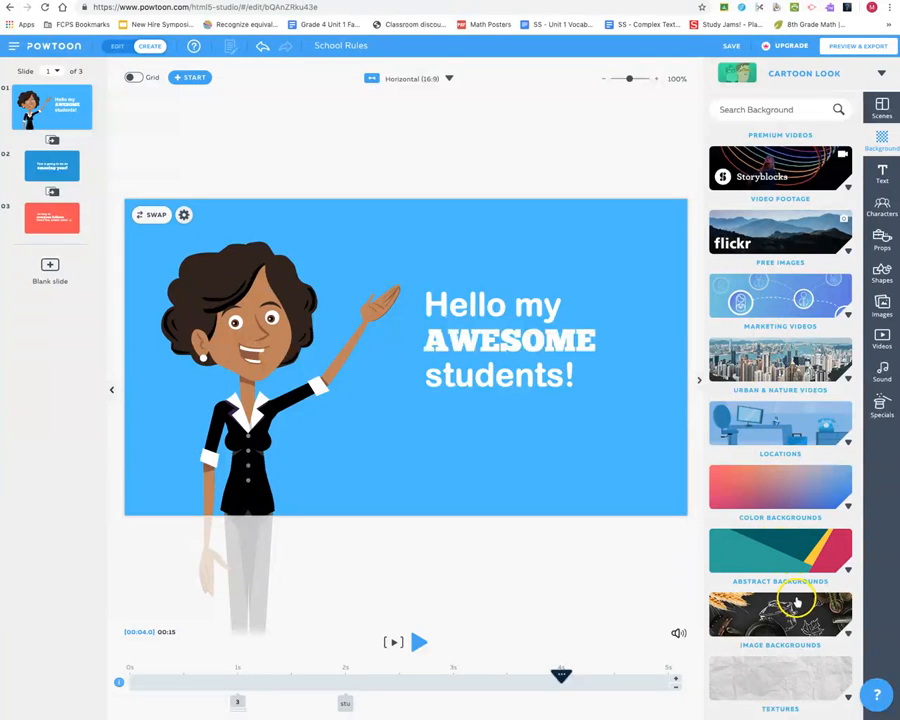
click(808, 558)
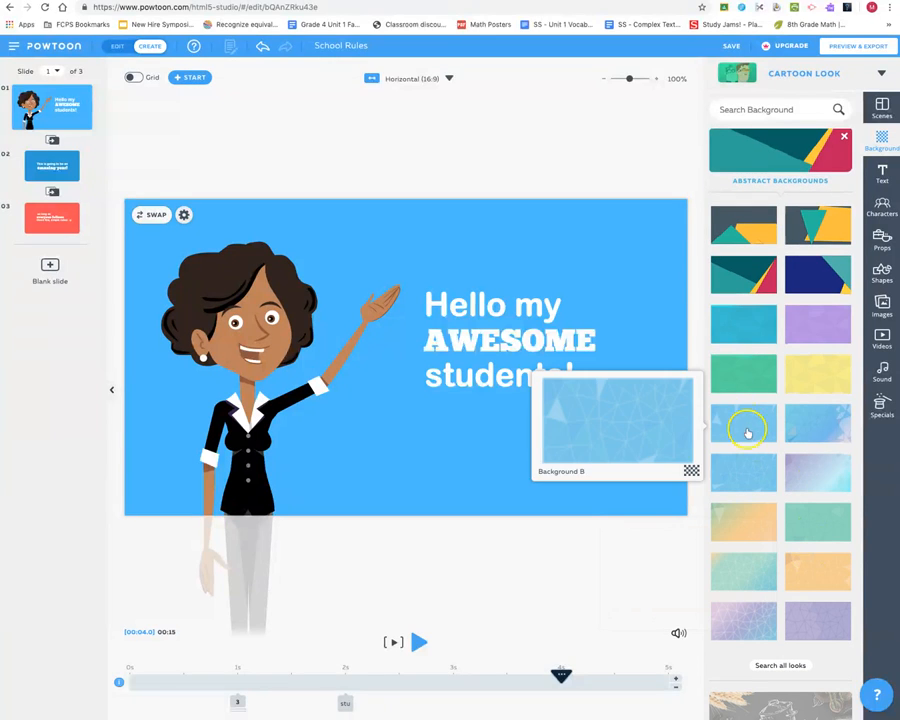
click(741, 612)
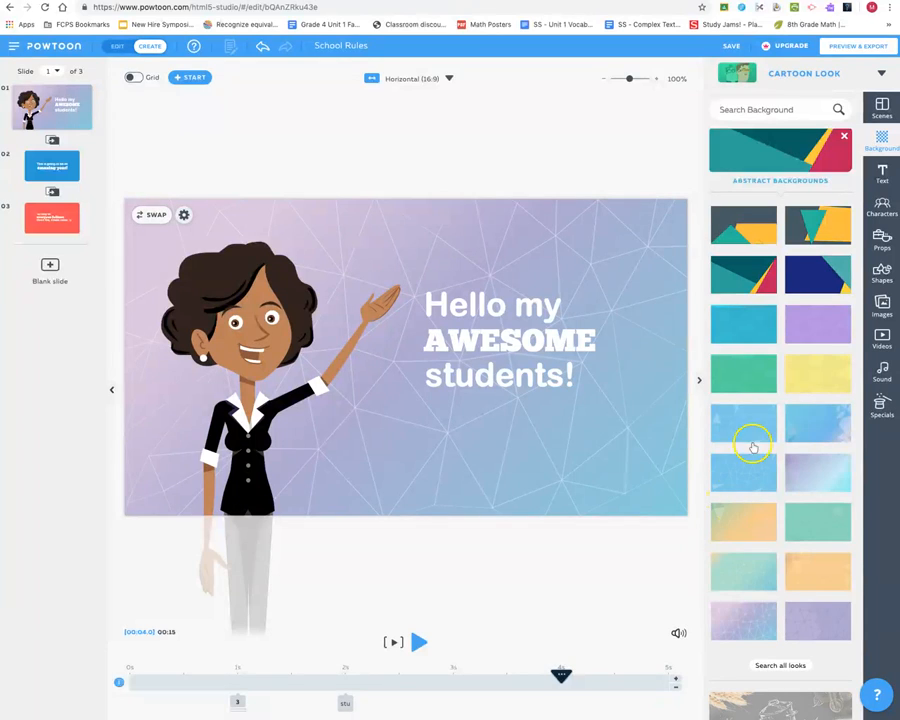
click(844, 136)
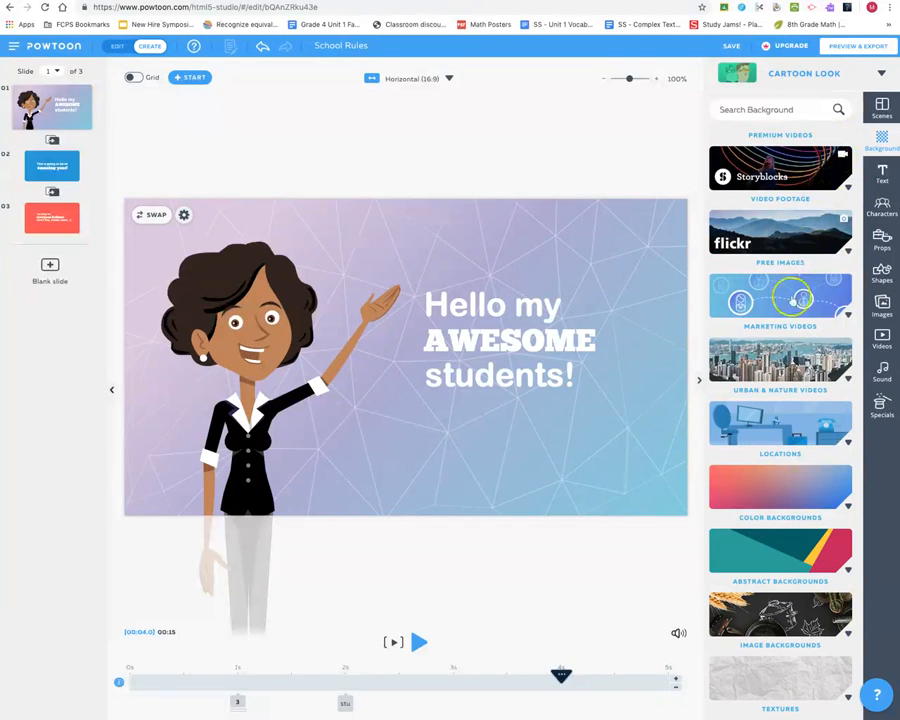
- Replace slide 1's background with a sunset field photo from the Free Images collection
scroll(783, 353, up, 3)
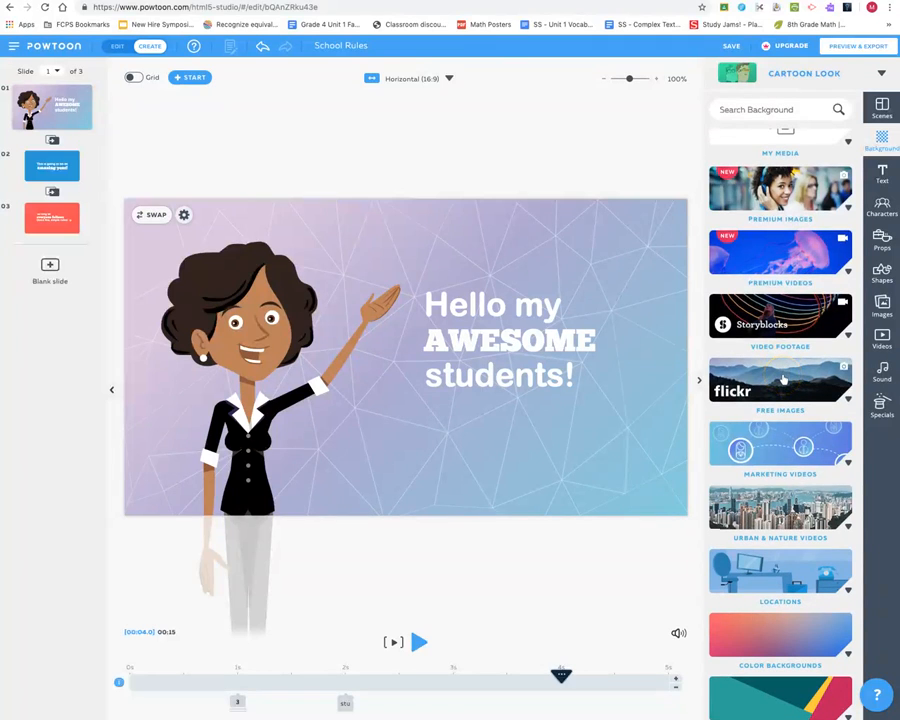
click(783, 377)
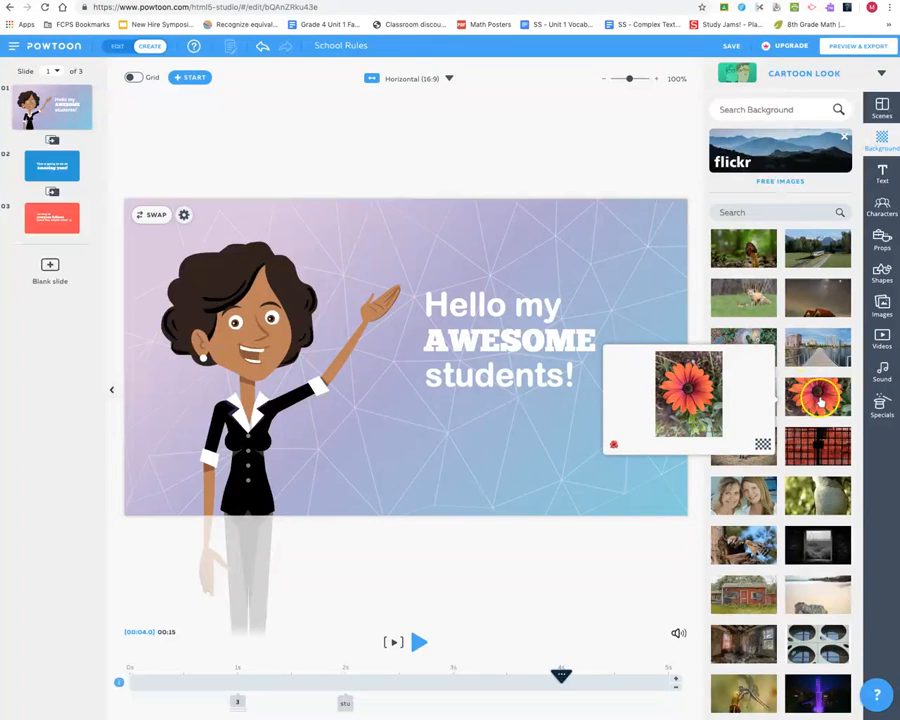
scroll(835, 398, down, 3)
scroll(838, 402, down, 8)
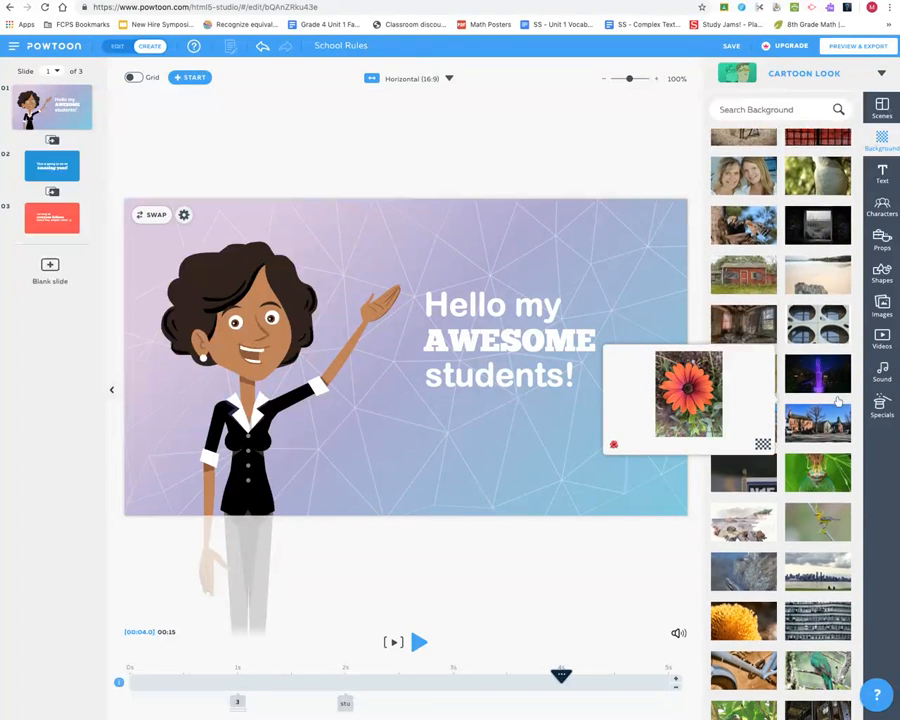
scroll(838, 402, down, 6)
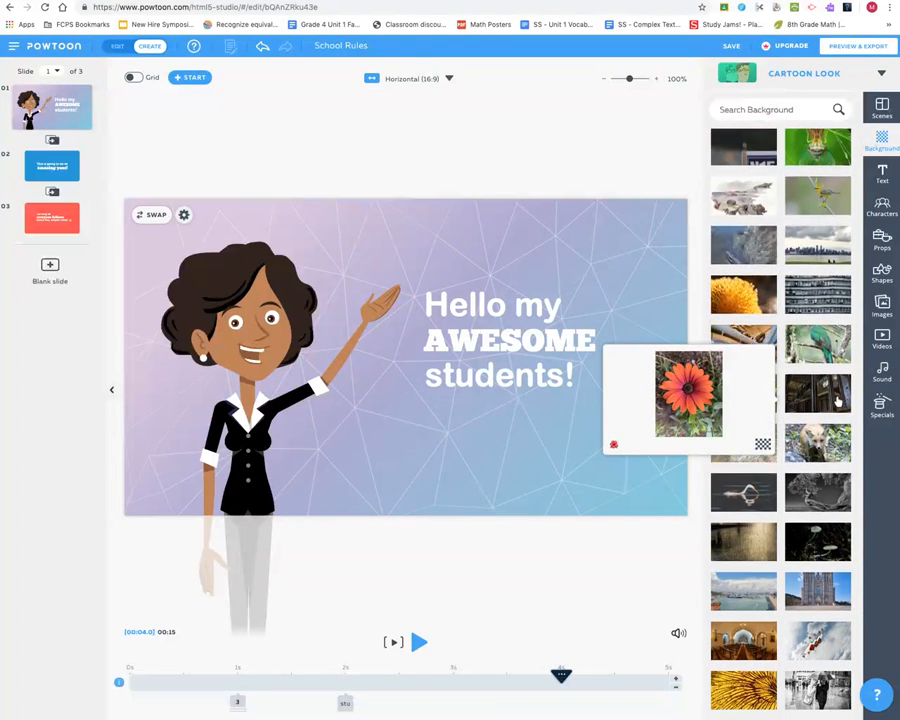
scroll(838, 402, down, 7)
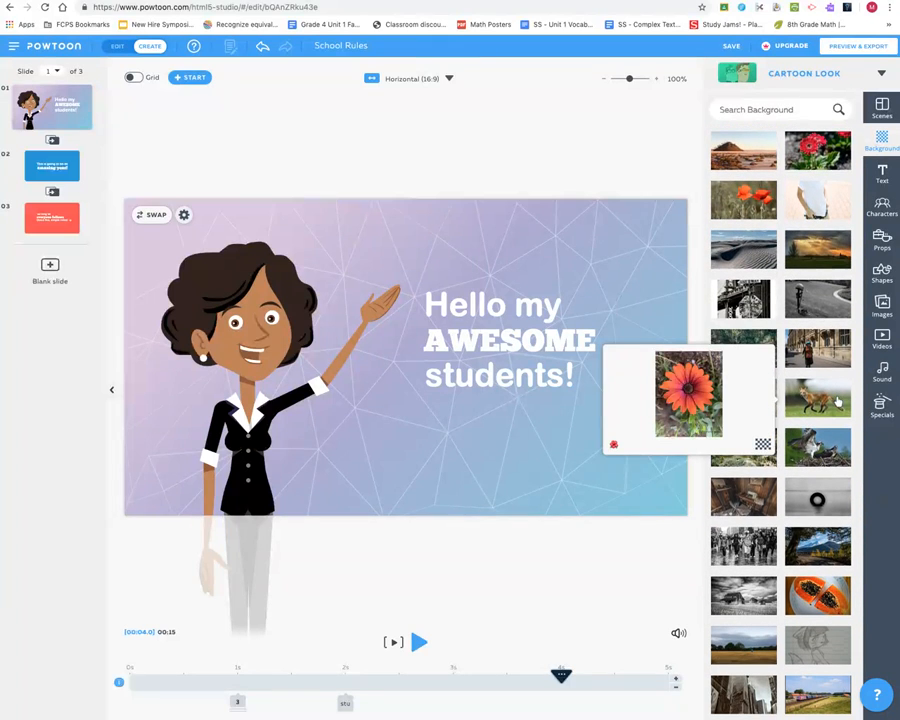
click(820, 260)
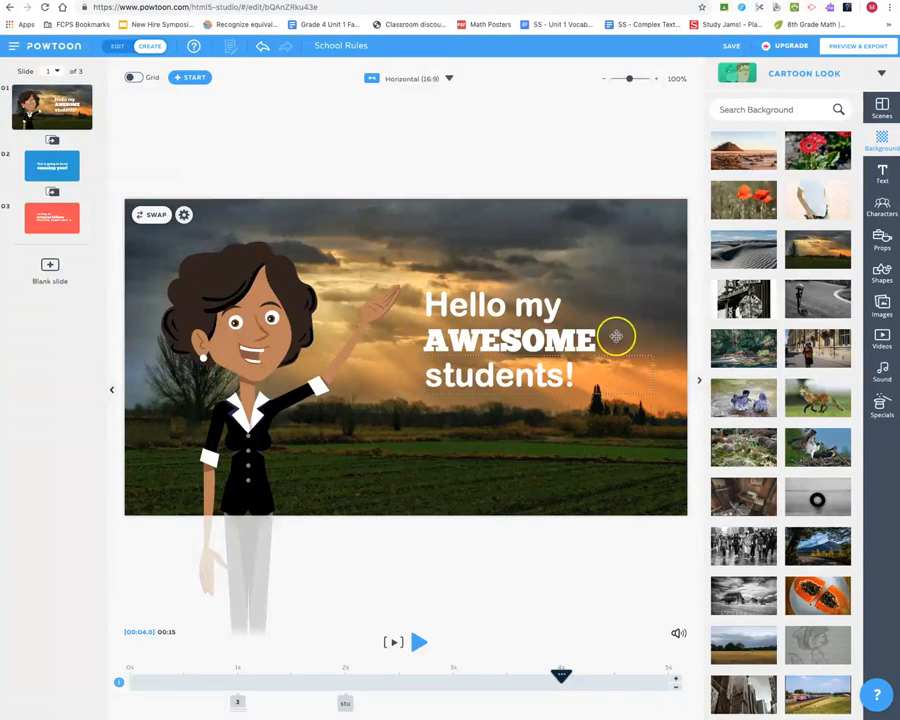
- Undo the last two background changes
click(263, 48)
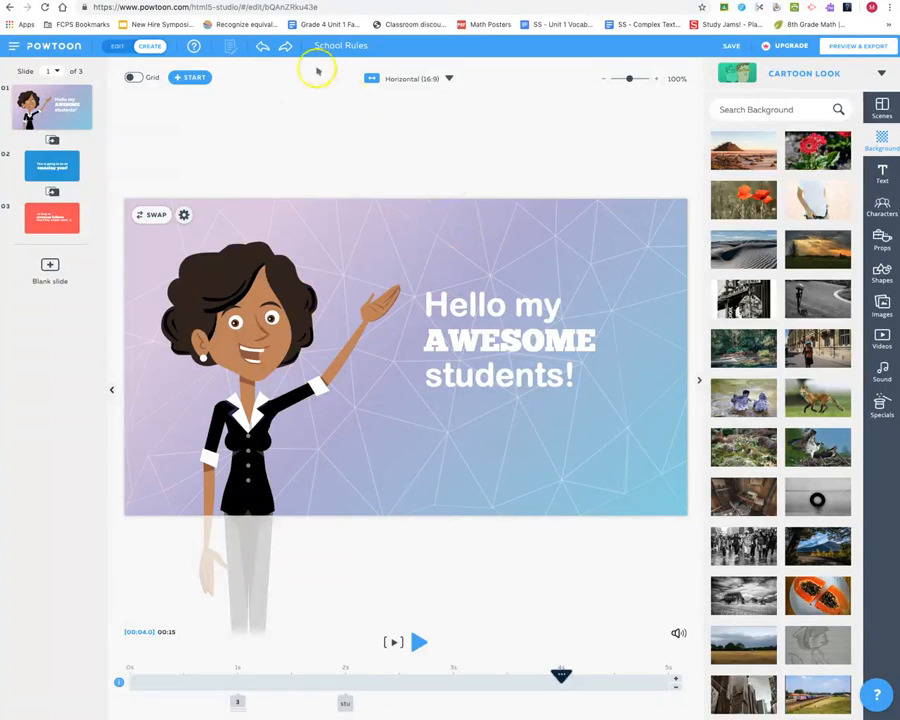
click(263, 48)
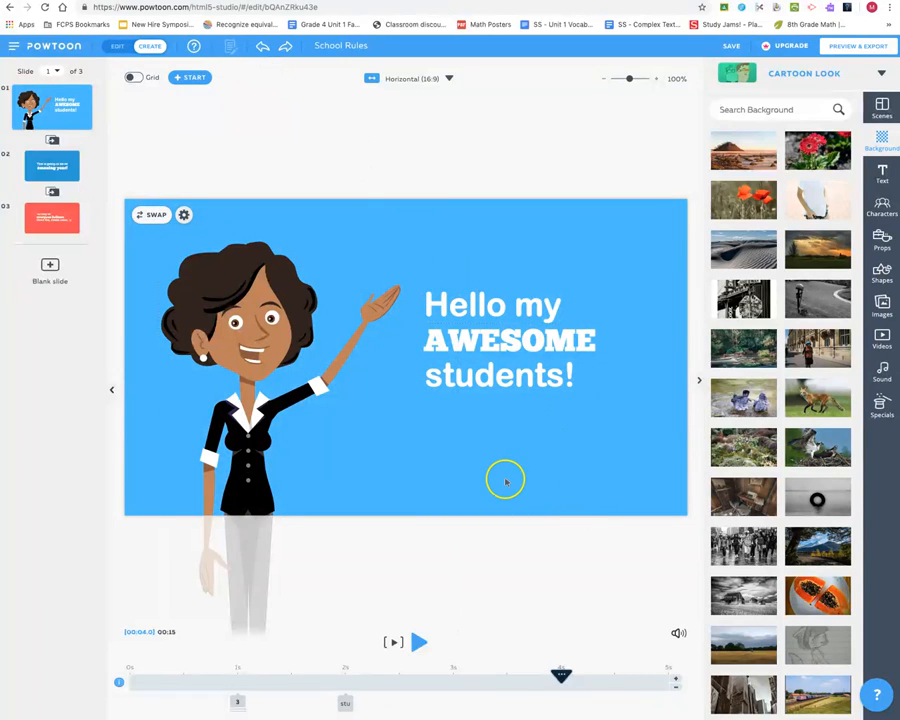